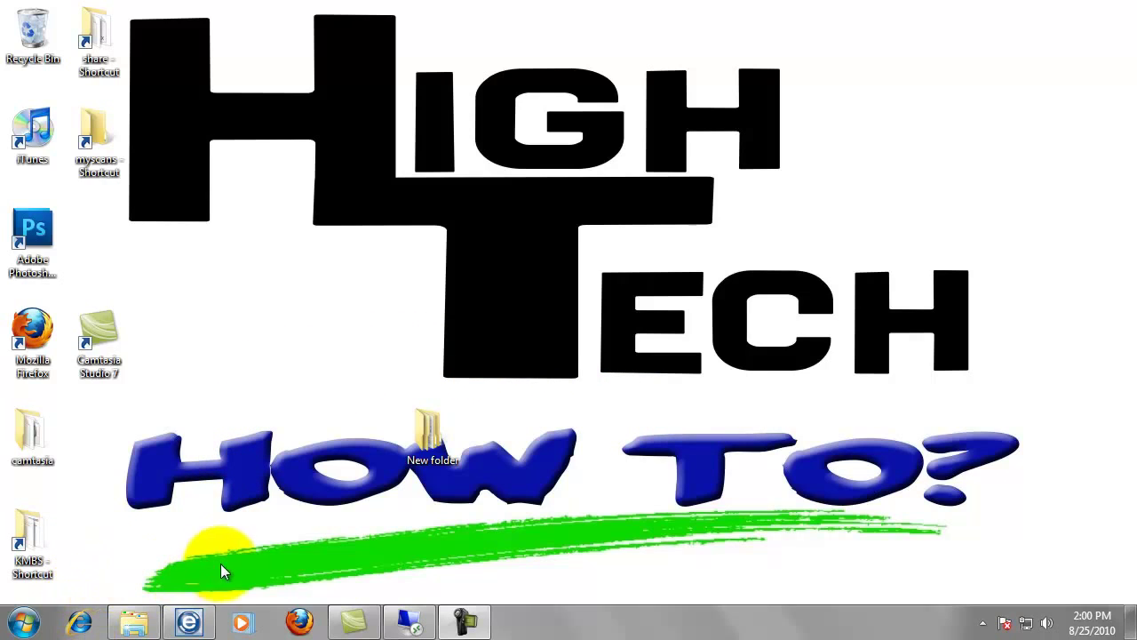
Open Firefox and search Yahoo for 'konica minolta driver', scrolling through the results
left_click(301, 621)
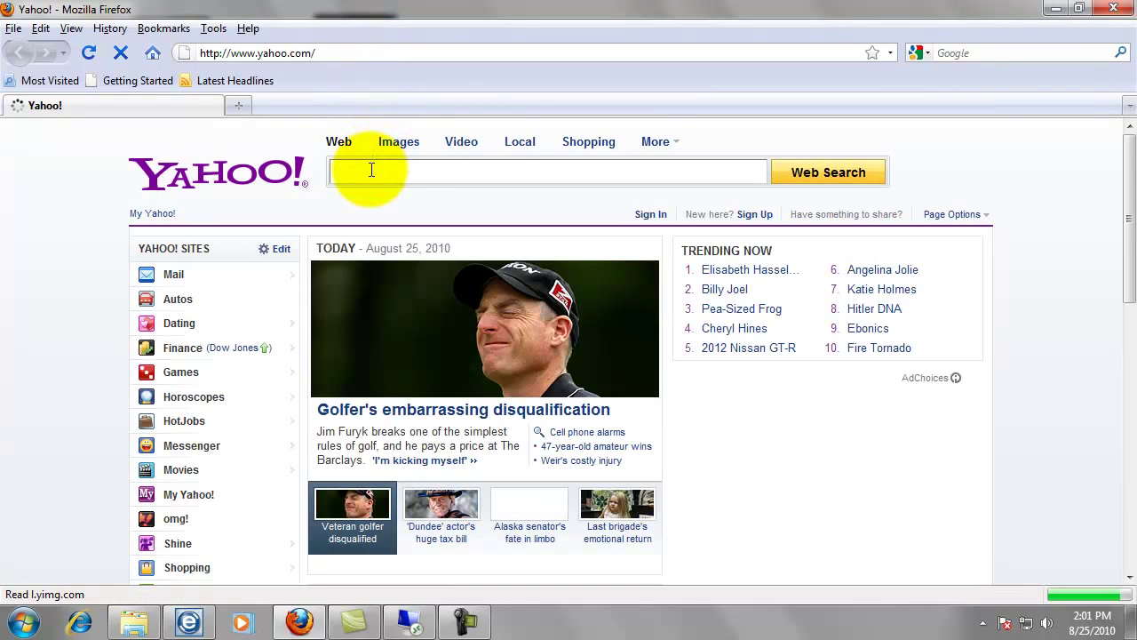
left_click(367, 172)
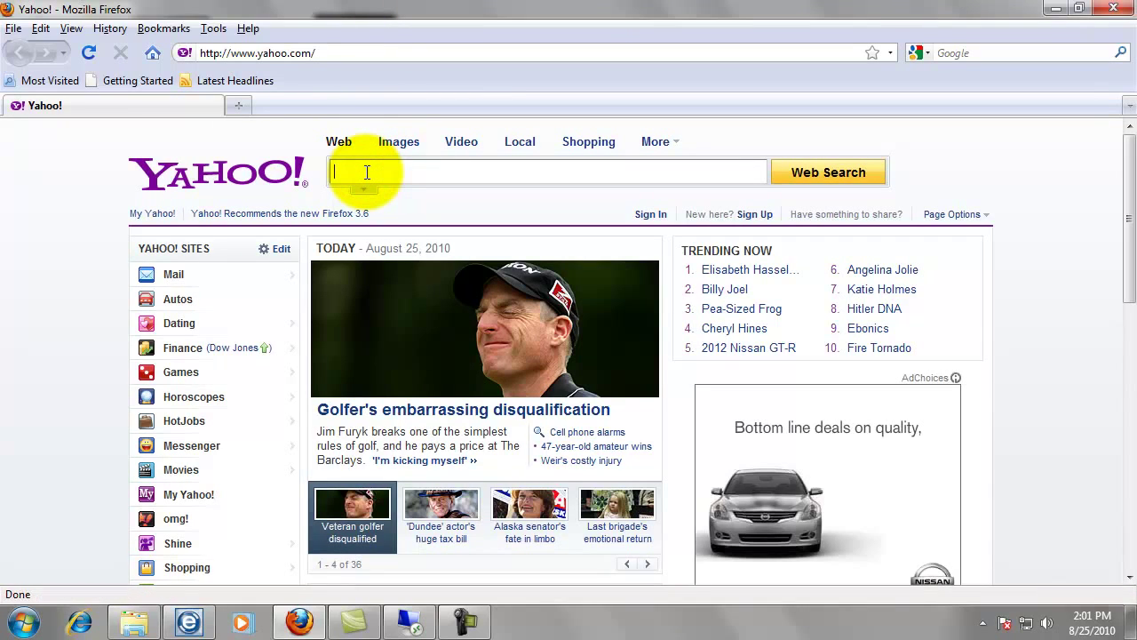
type("k")
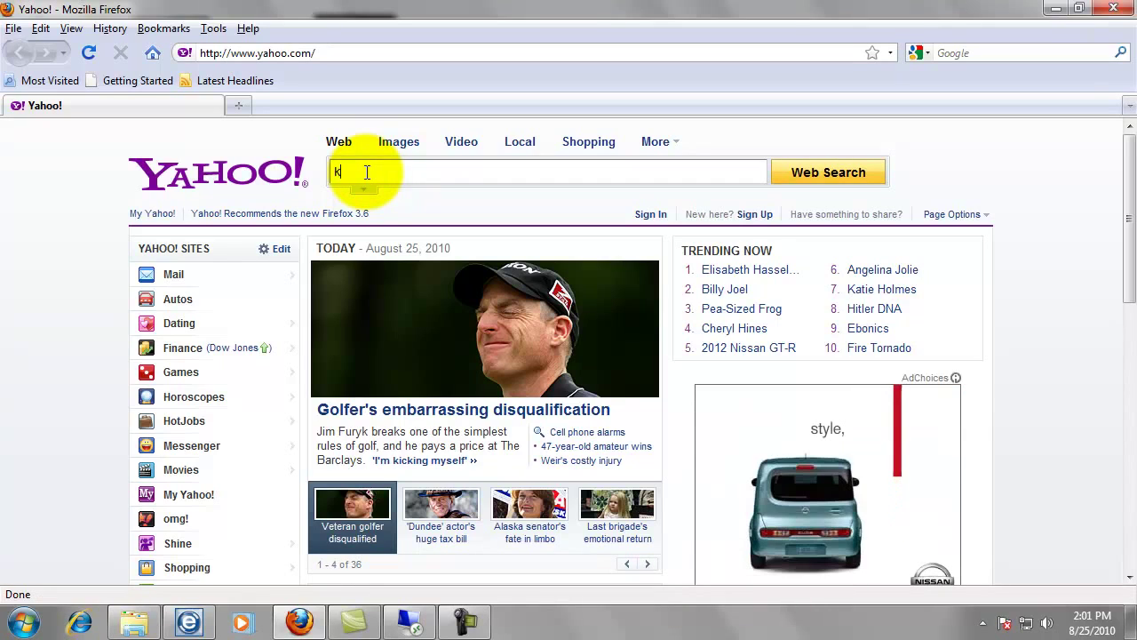
type("oni")
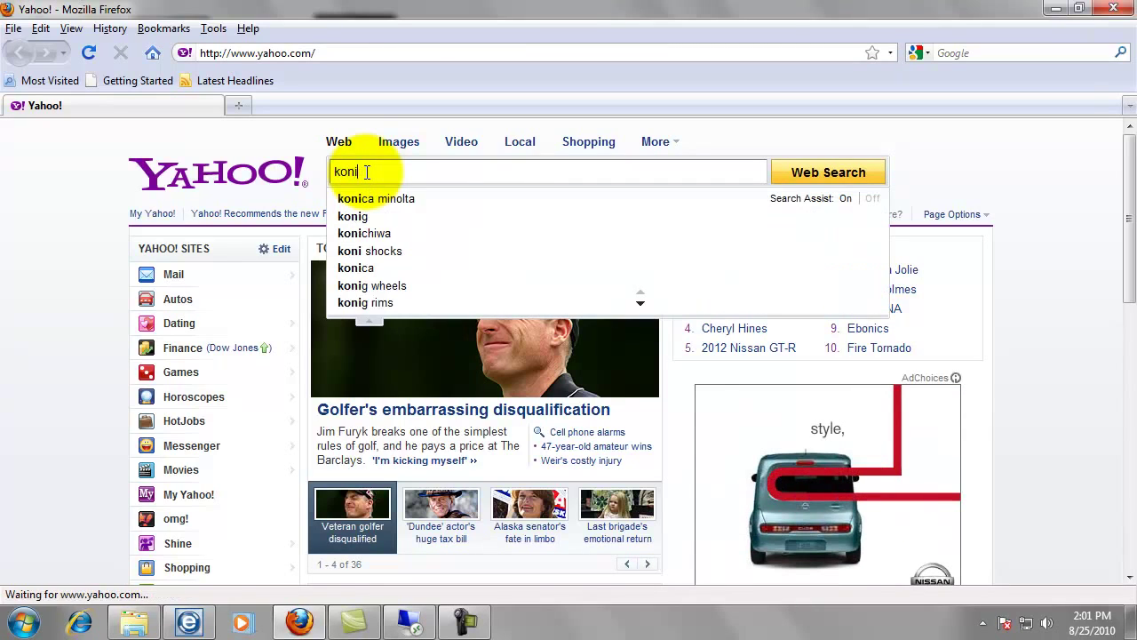
type("ca m")
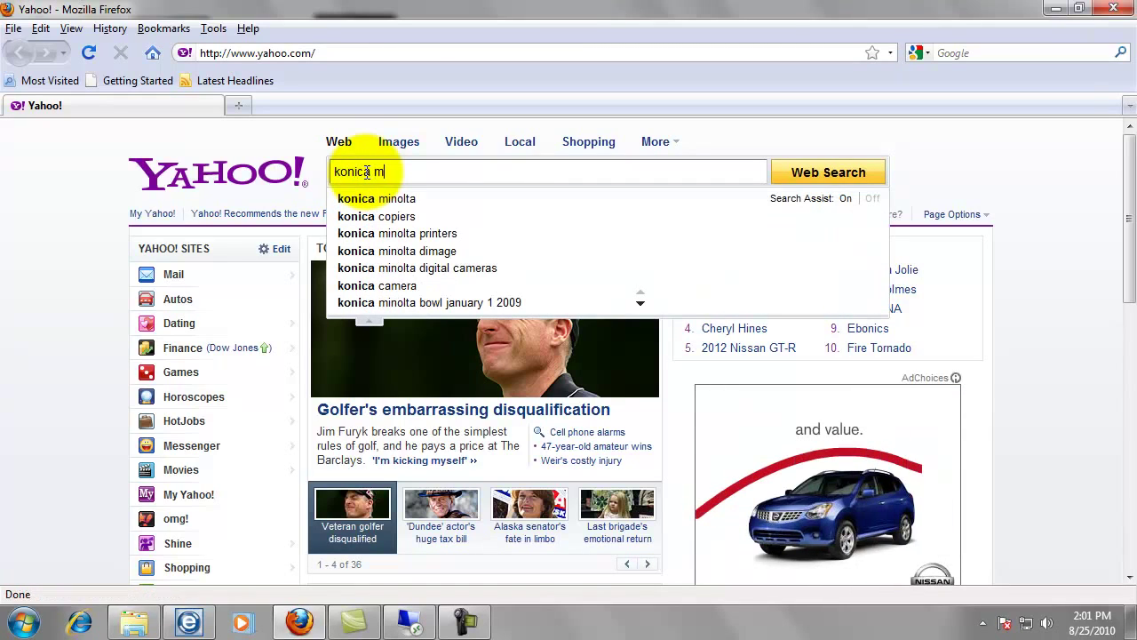
type("inolta ")
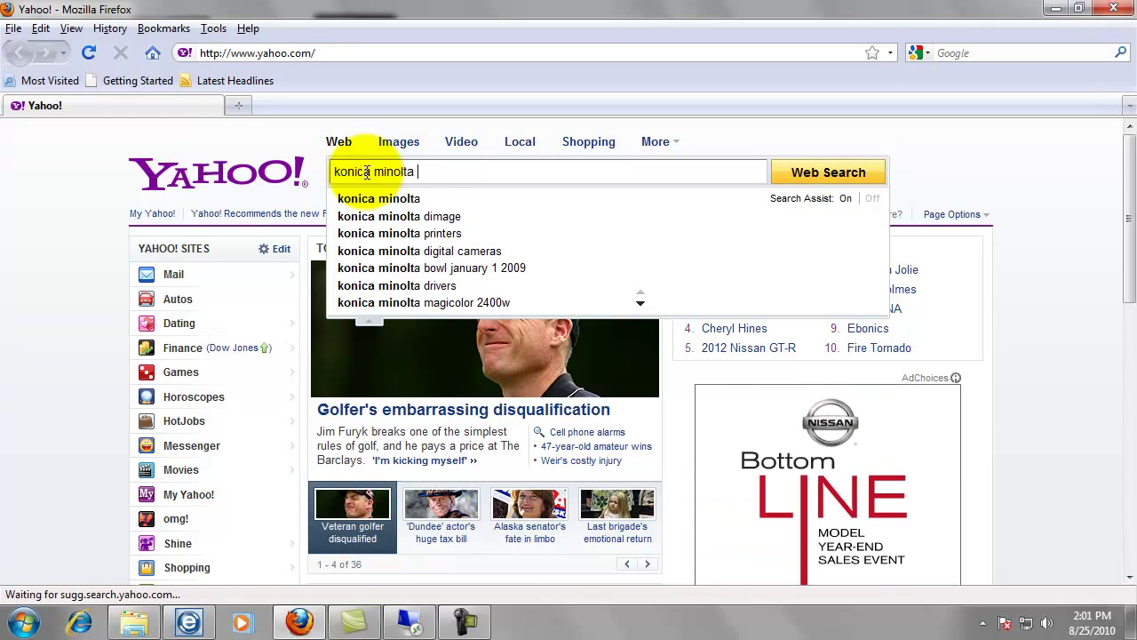
type("drivers")
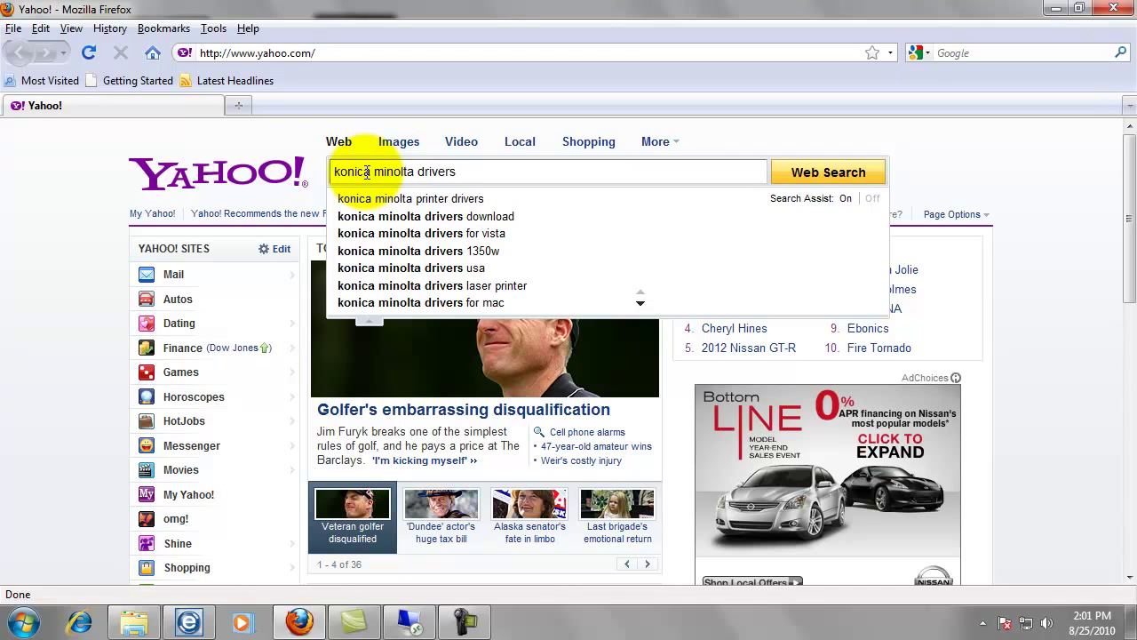
key("Return")
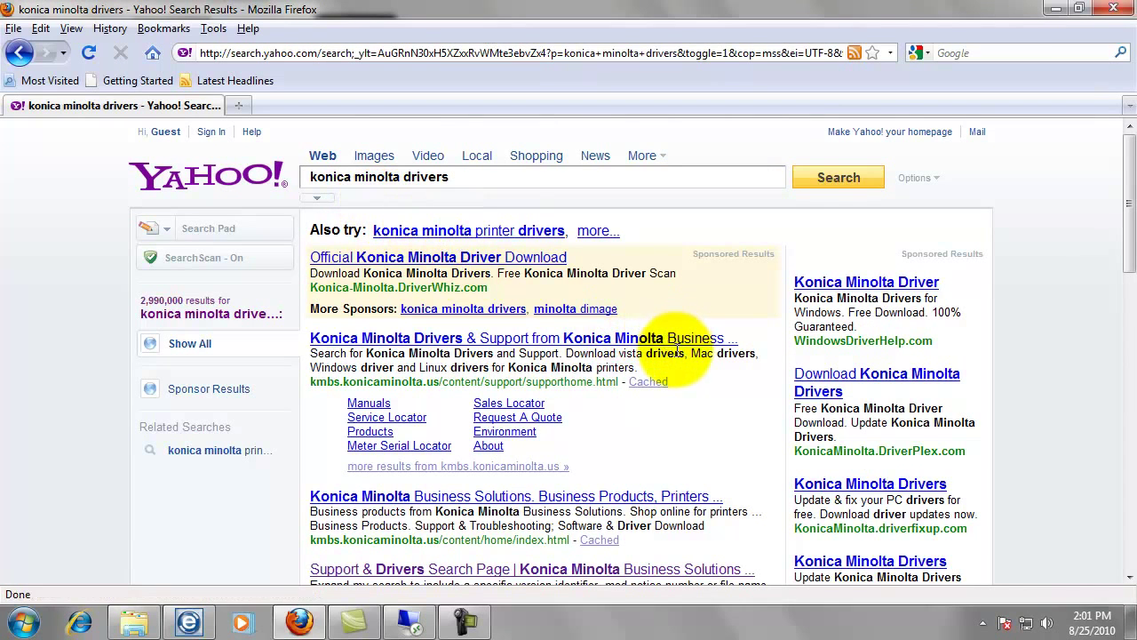
scroll(687, 373, "down", 2)
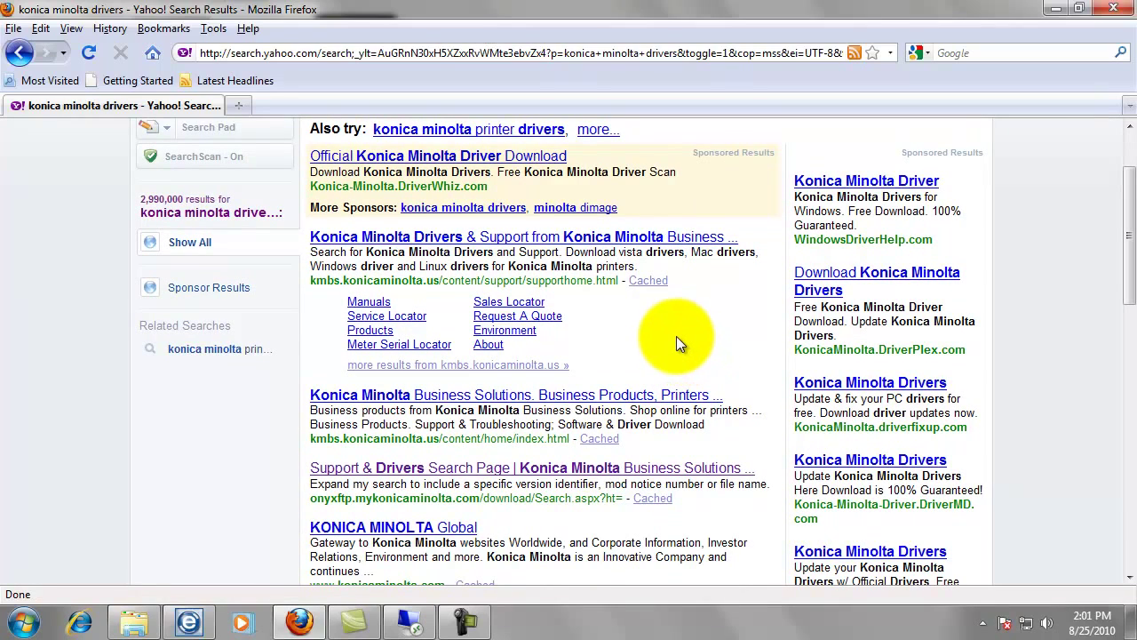
scroll(671, 346, "down", 2)
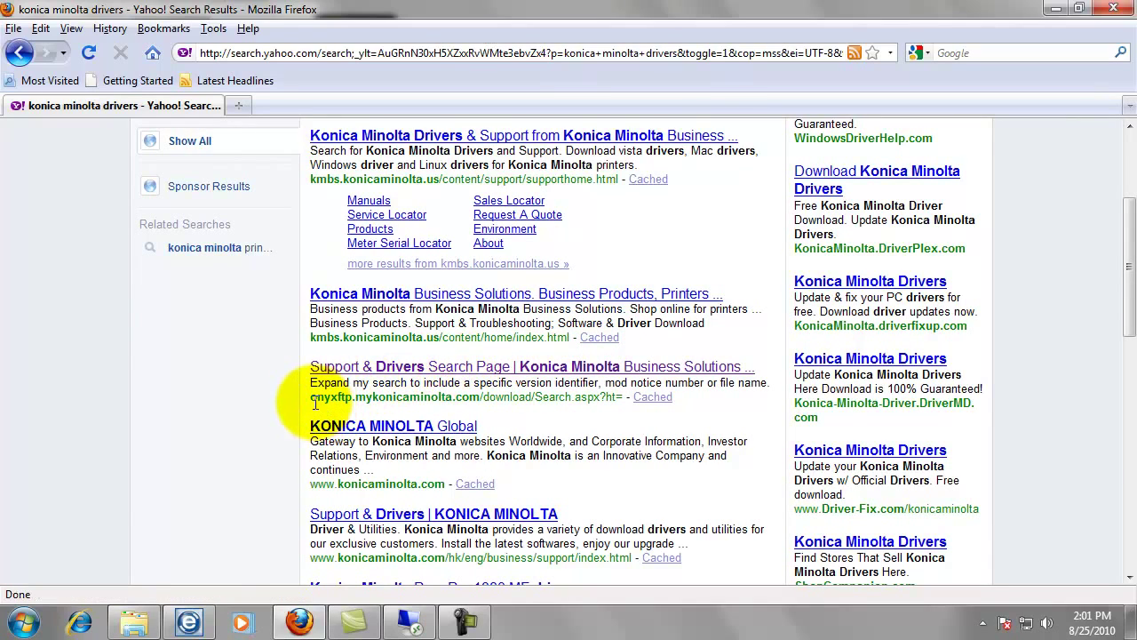
Open the Support & Drivers Search Page and choose Color Products as the product group
left_click(464, 374)
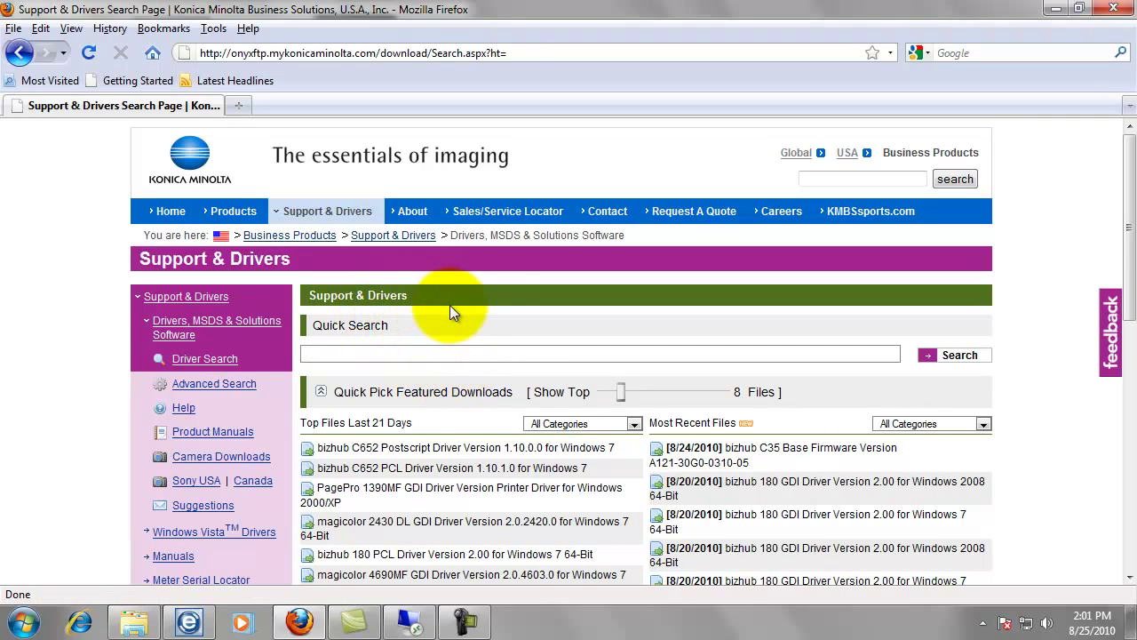
scroll(539, 314, "down", 8)
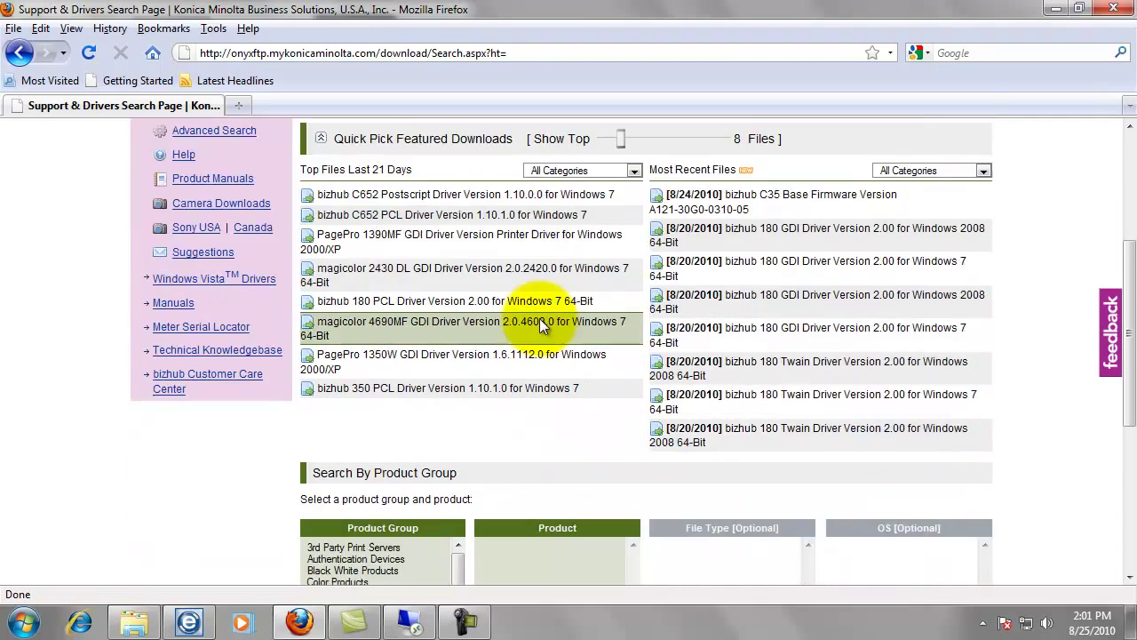
scroll(542, 320, "down", 2)
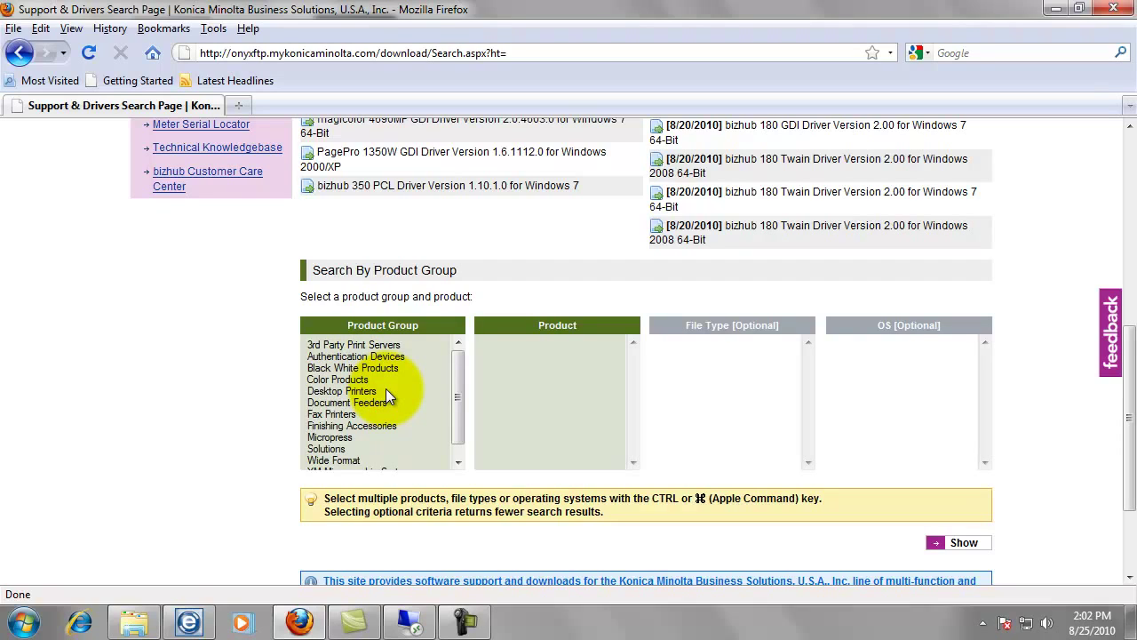
left_click(341, 378)
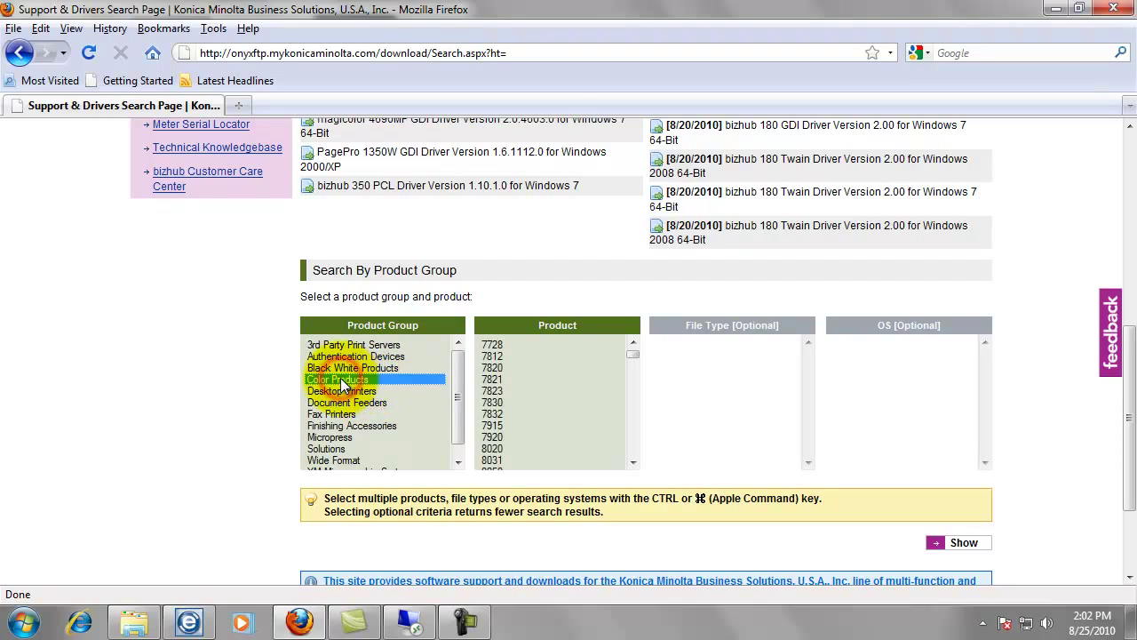
scroll(541, 380, "down", 3)
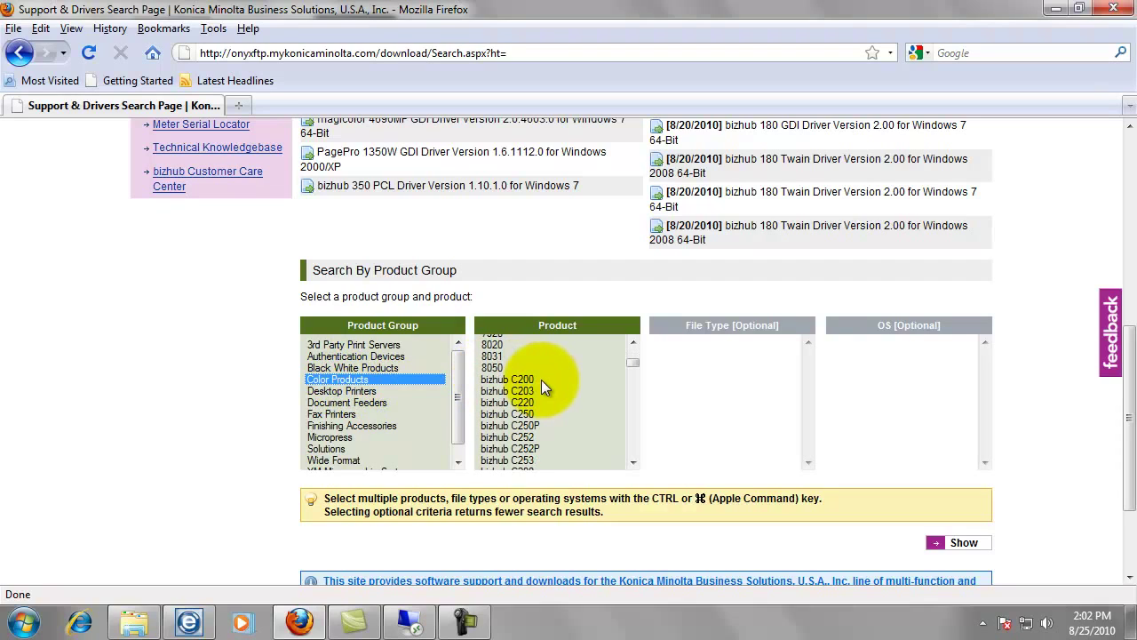
left_click(632, 460)
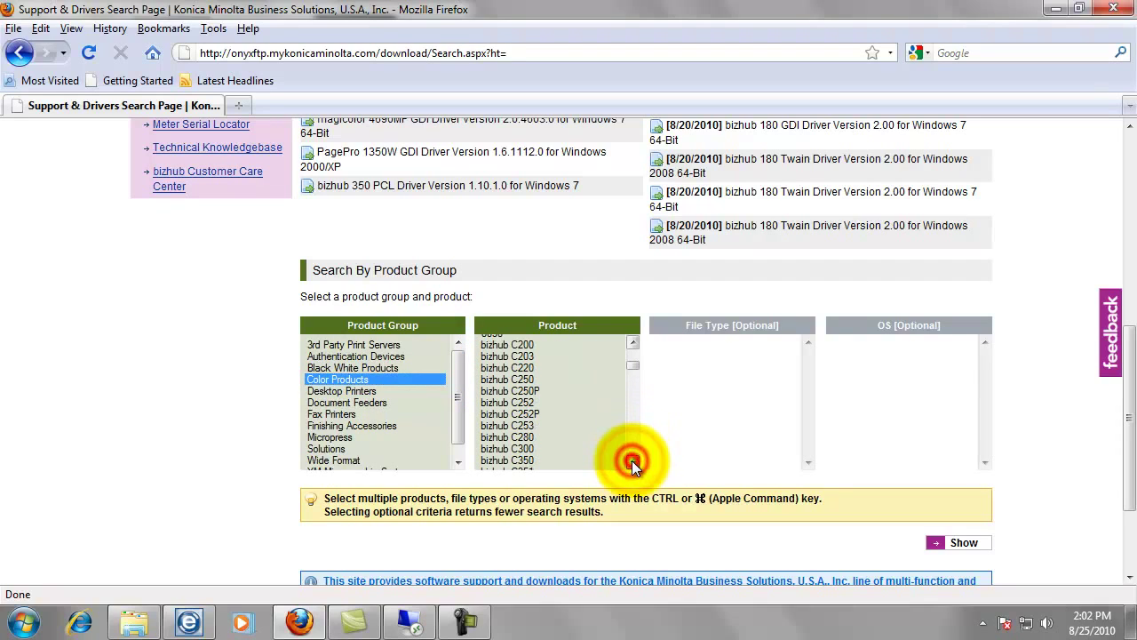
left_click(632, 460)
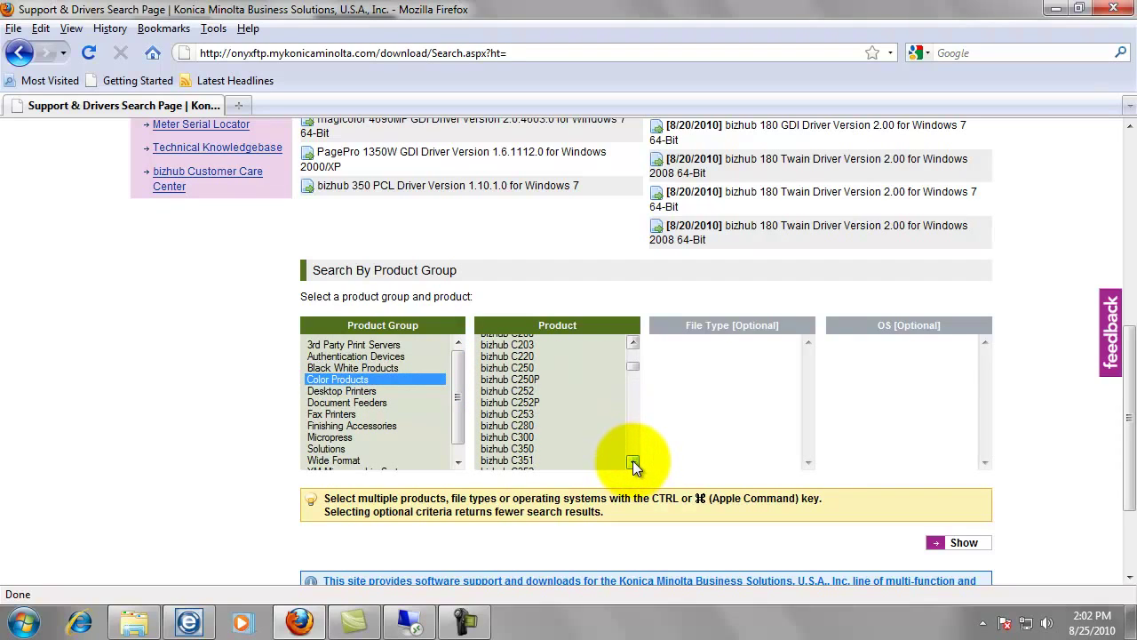
left_click(633, 460)
left_click(633, 460)
left_click(632, 461)
left_click(632, 461)
left_click(633, 460)
left_click(632, 460)
left_click(632, 460)
left_click(633, 461)
Select bizhub C360, file type Drivers and Windows 7, then show the 24 matching files
left_click(525, 427)
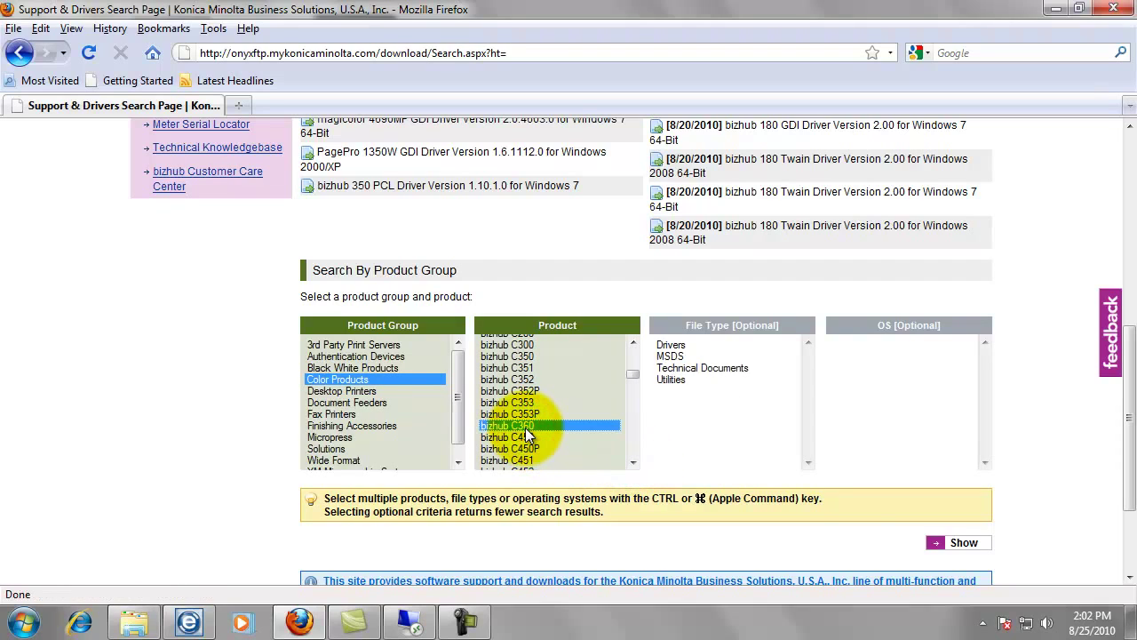
left_click(675, 346)
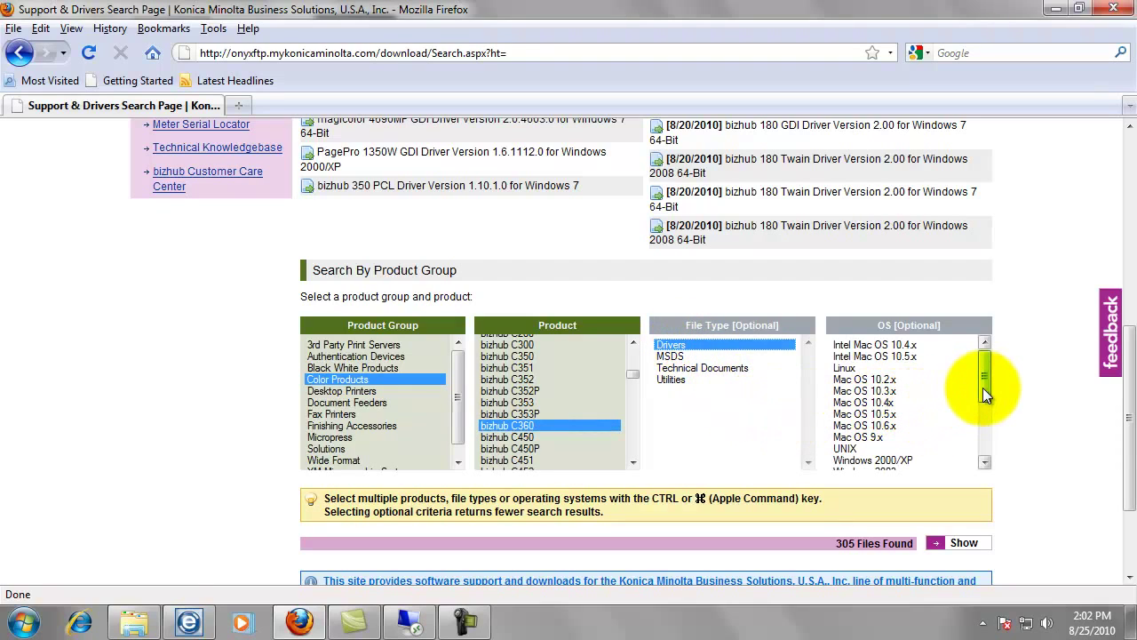
left_click_drag(983, 387, 988, 430)
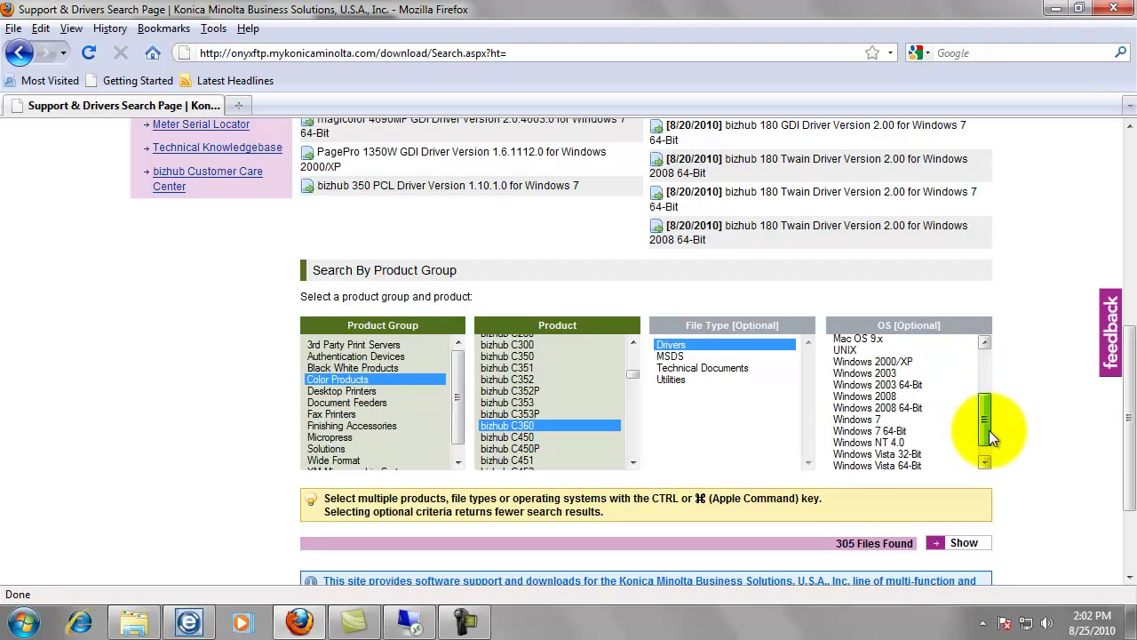
left_click(864, 418)
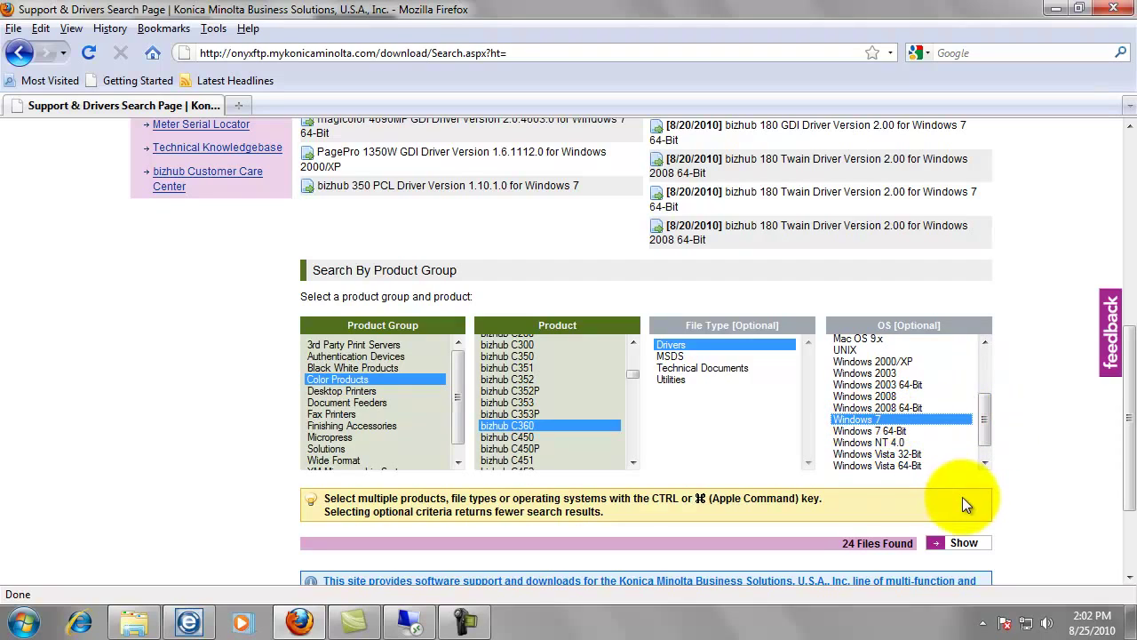
left_click(964, 544)
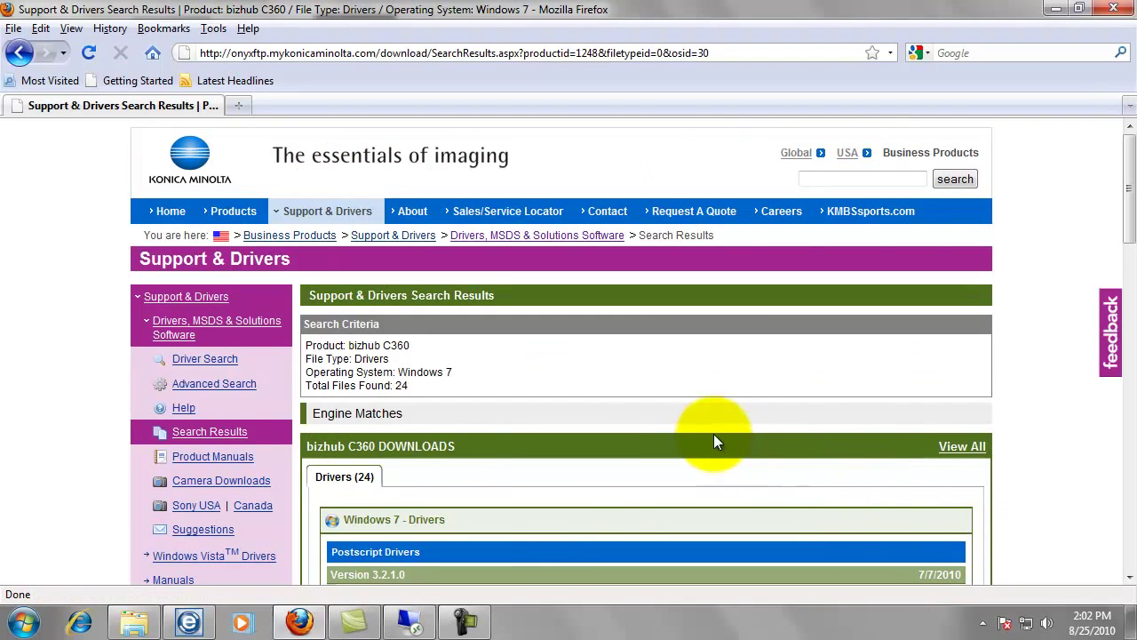
Scroll the results down to the Windows 7 PostScript drivers, version 3.2.1.0
scroll(700, 433, "down", 2)
scroll(701, 437, "down", 3)
scroll(702, 439, "down", 2)
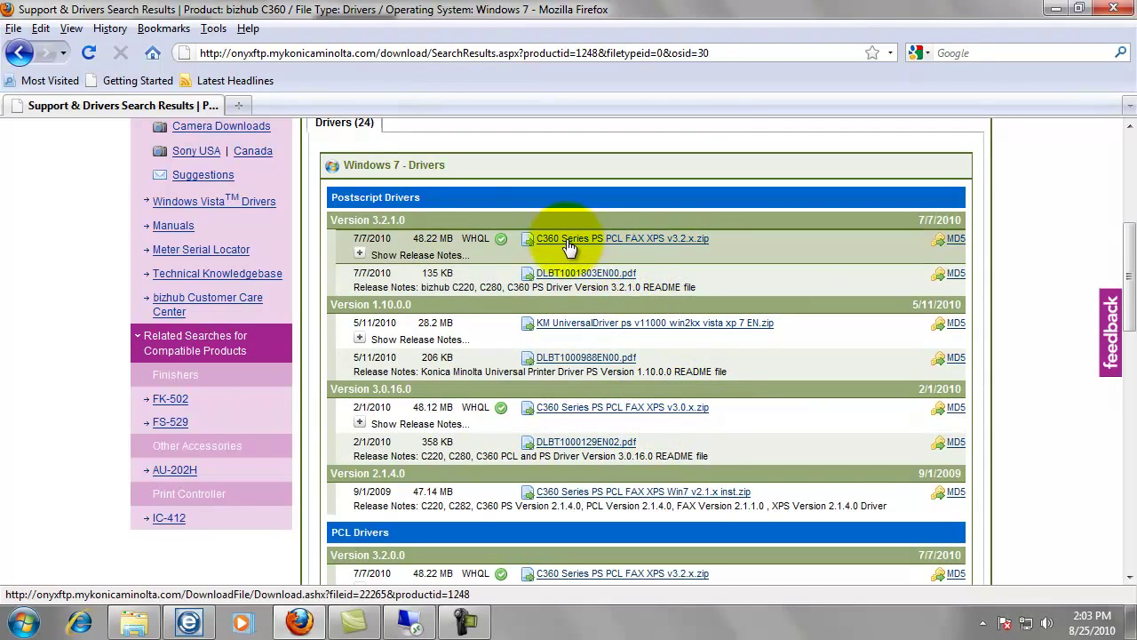
scroll(502, 444, "down", 2)
scroll(502, 438, "up", 2)
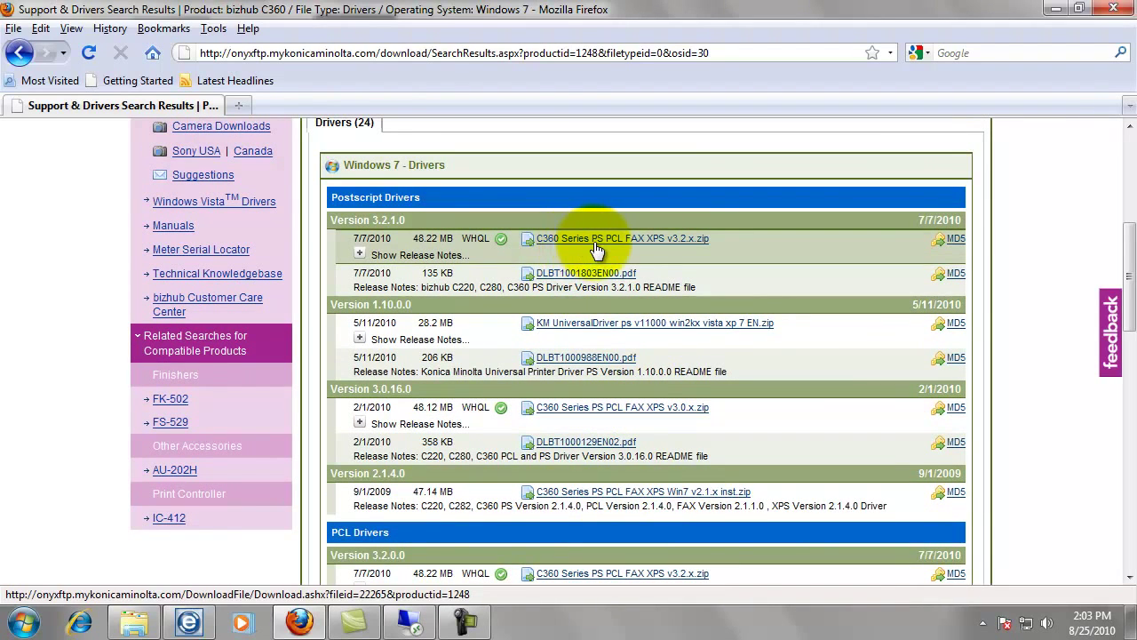
Save C360_Series_PS_PCL_FAX_XPS_v3.2.x.zip to disk
left_click(661, 241)
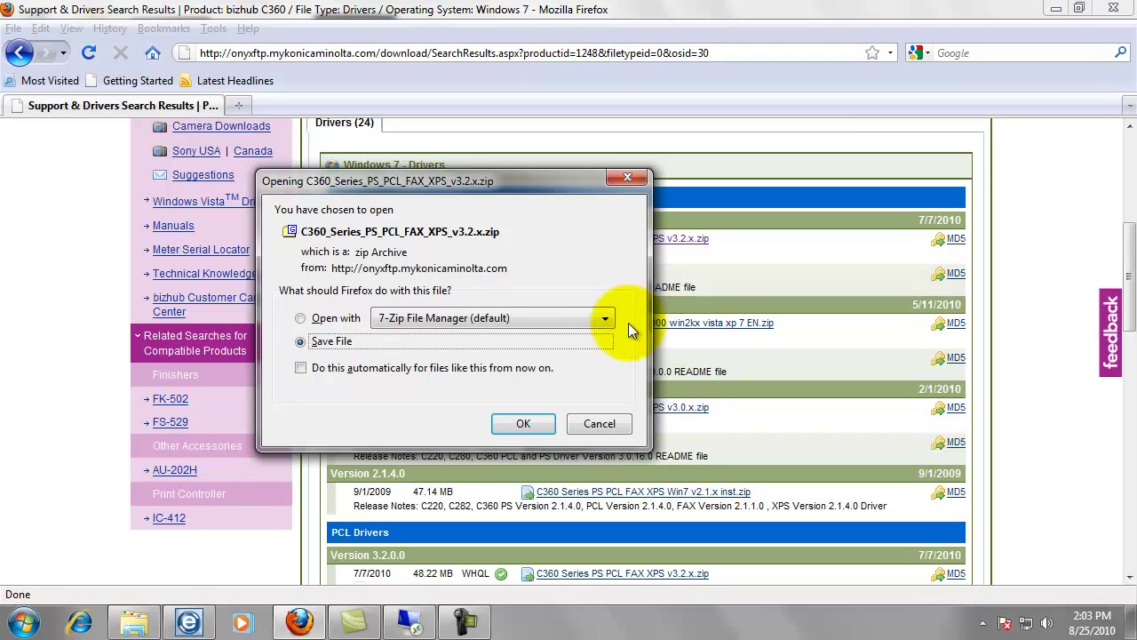
left_click(522, 423)
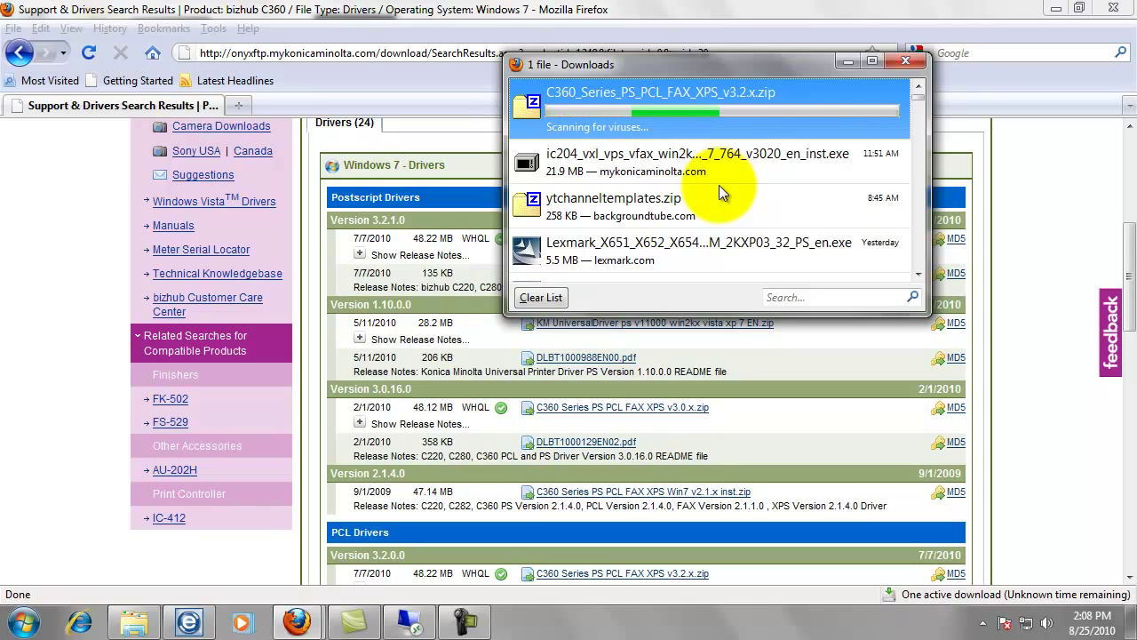
Minimize Firefox and open the downloaded zip's Driver folder in 7-Zip
left_click(1054, 9)
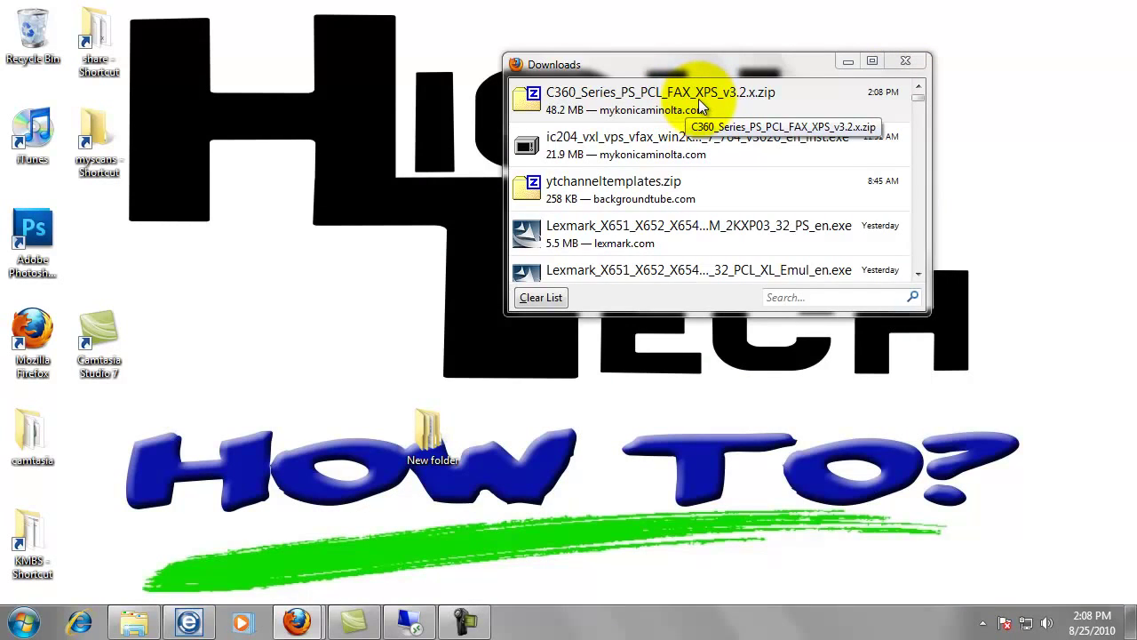
double_click(700, 102)
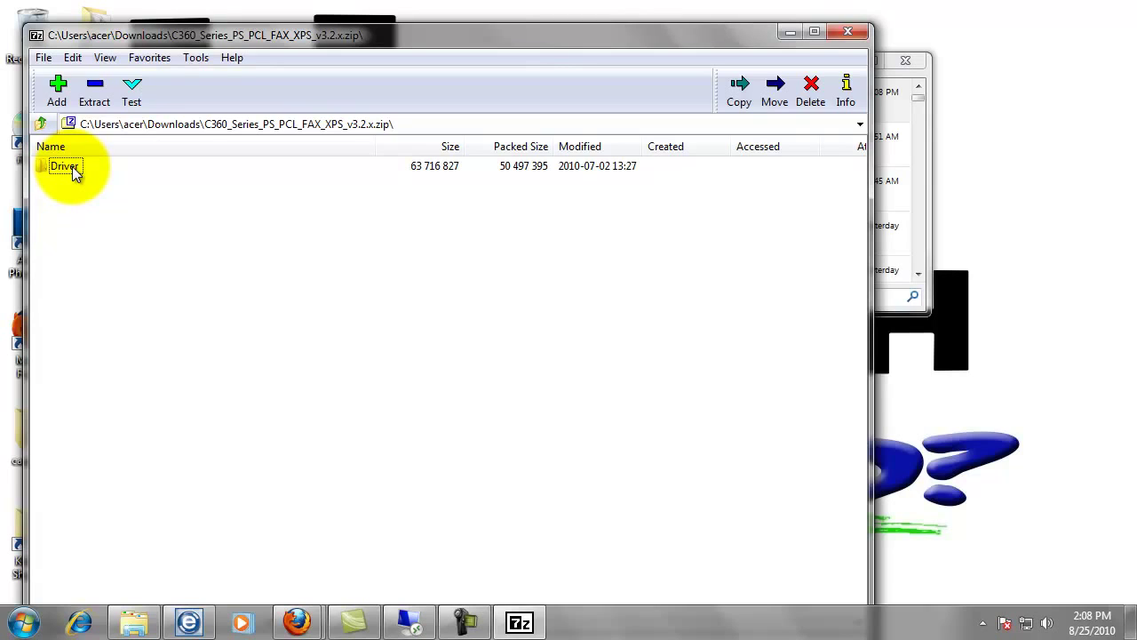
double_click(75, 174)
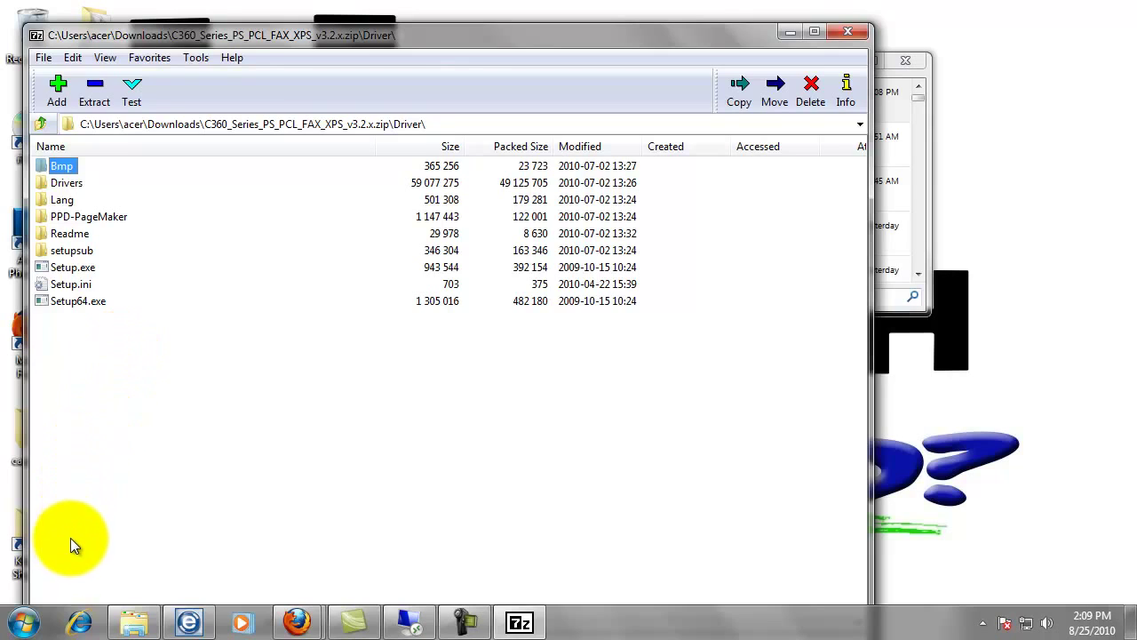
Check Computer's system properties (32-bit Windows 7 Ultimate), then close the System window
left_click(32, 626)
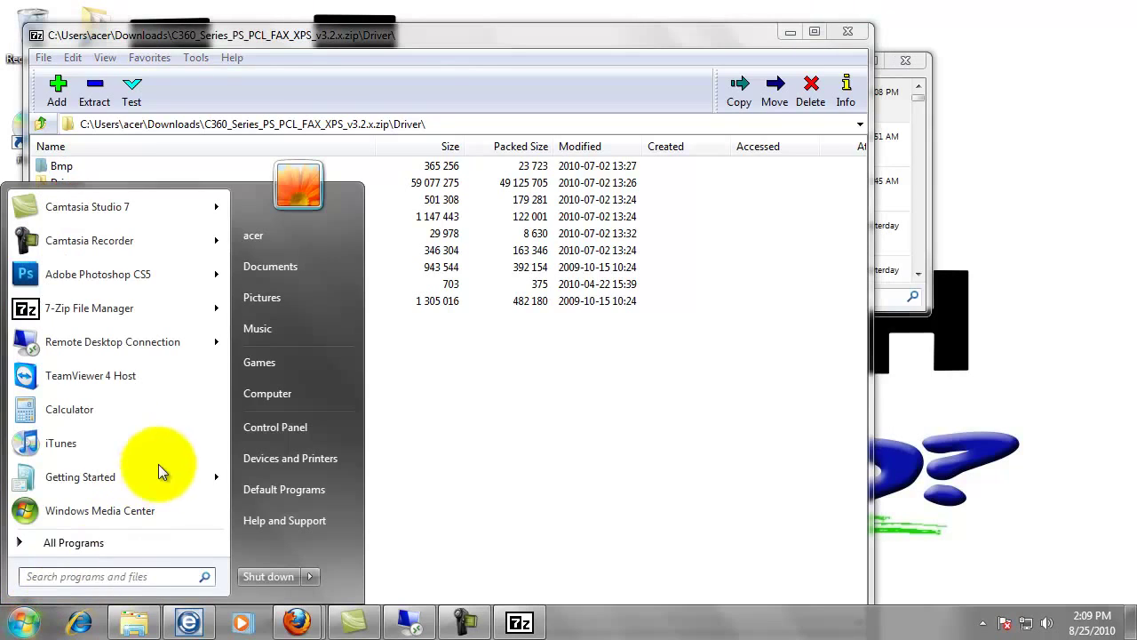
left_click(276, 393)
right_click(277, 394)
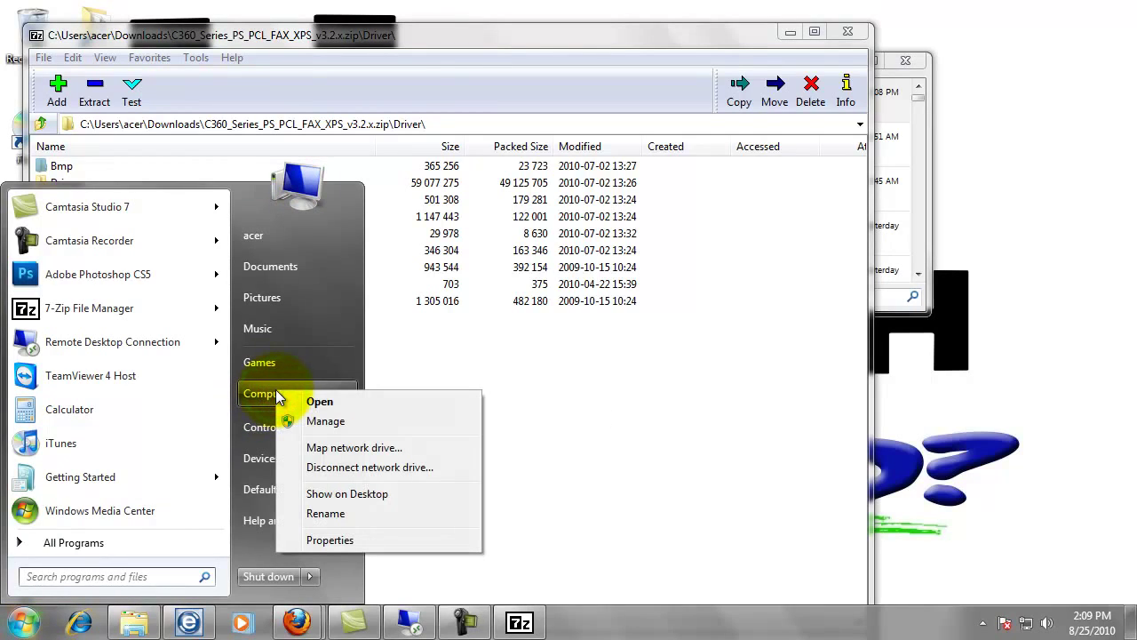
left_click(315, 540)
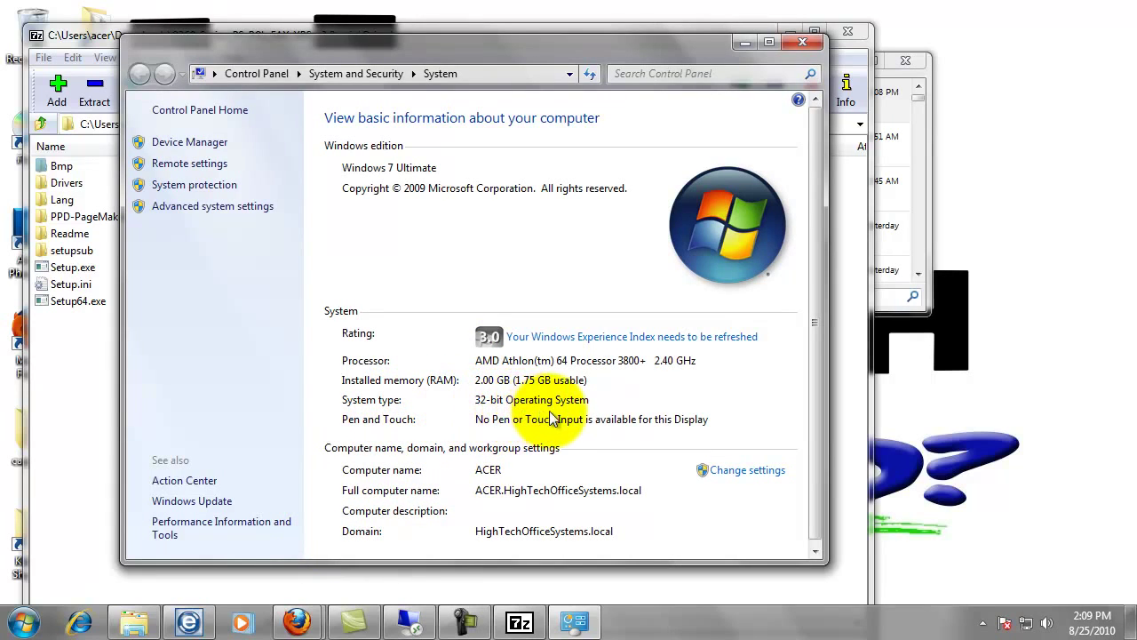
left_click(814, 41)
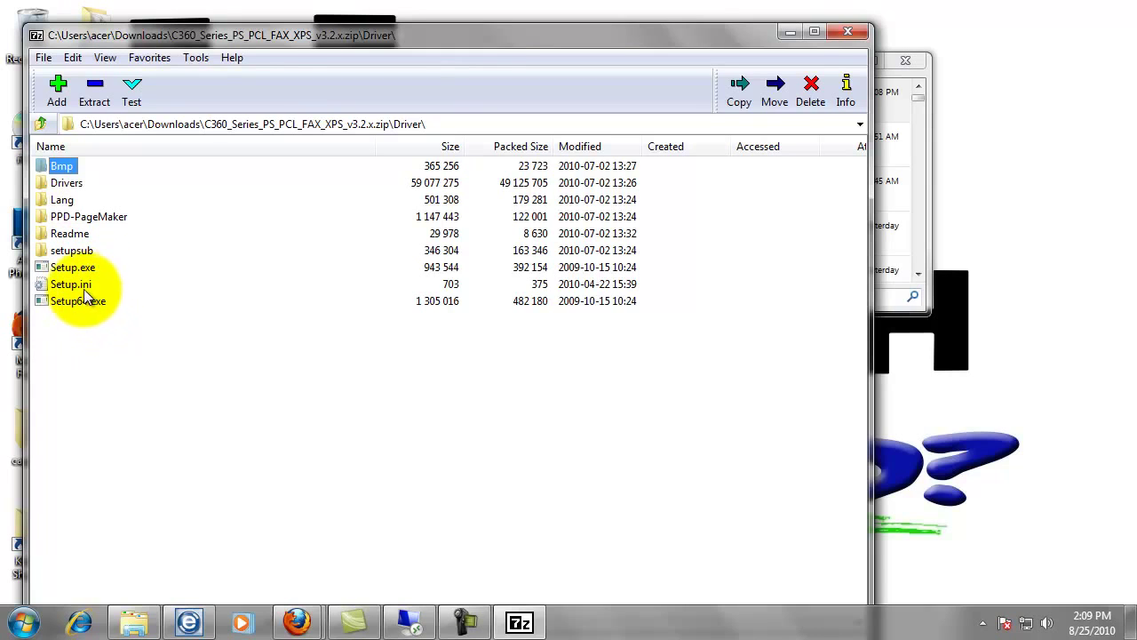
Run Setup.exe, accept the license and proceed to install network printers/MFPs
double_click(76, 271)
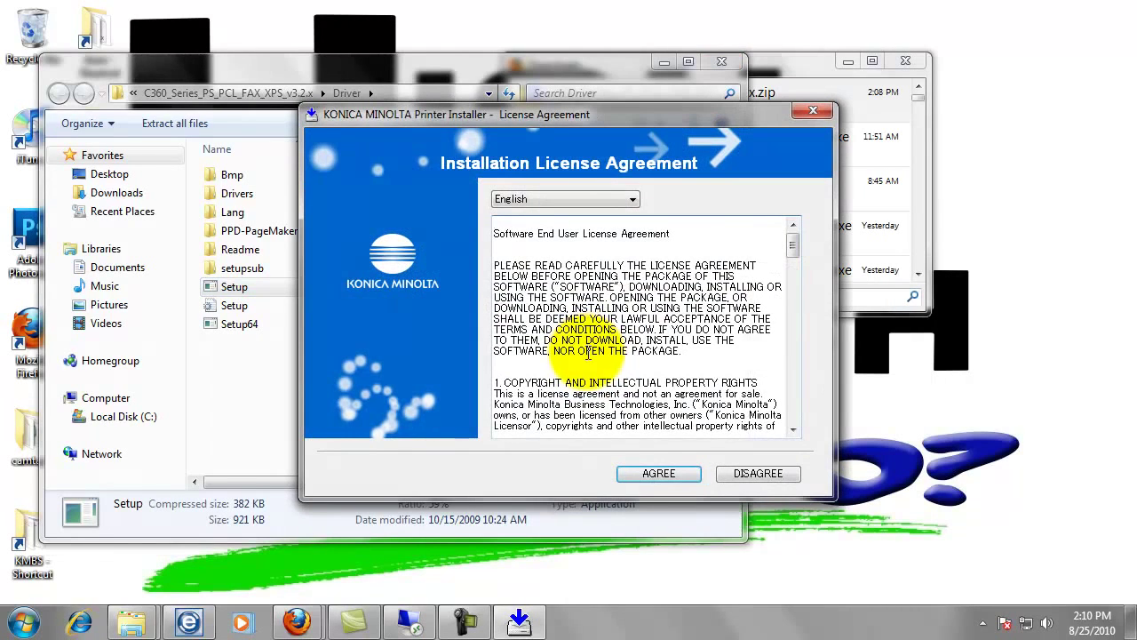
left_click(657, 474)
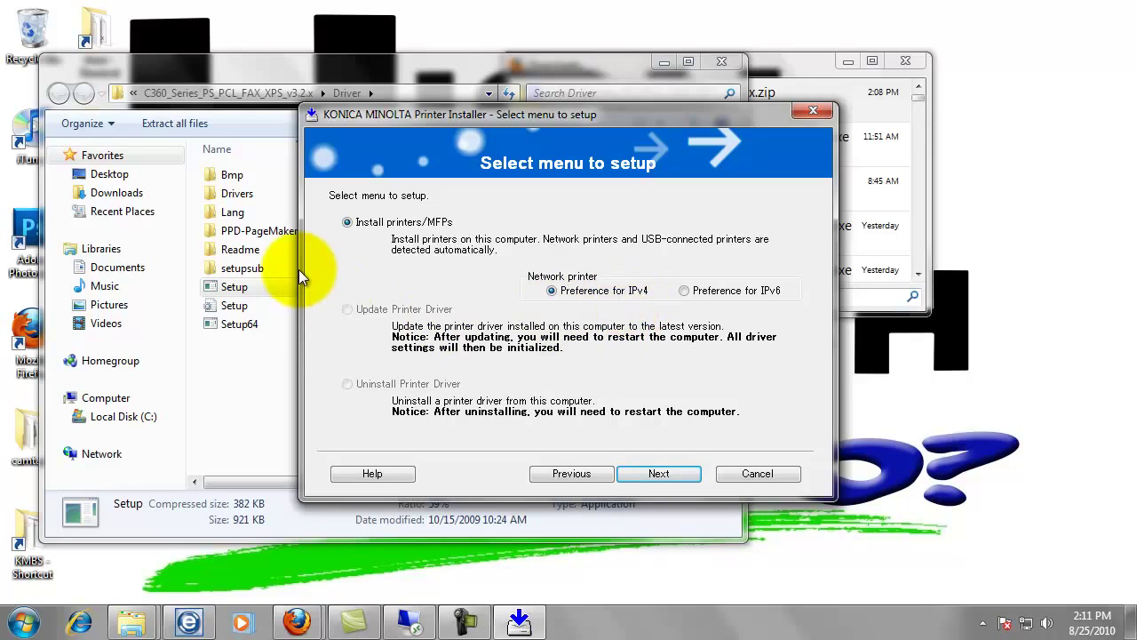
left_click(641, 473)
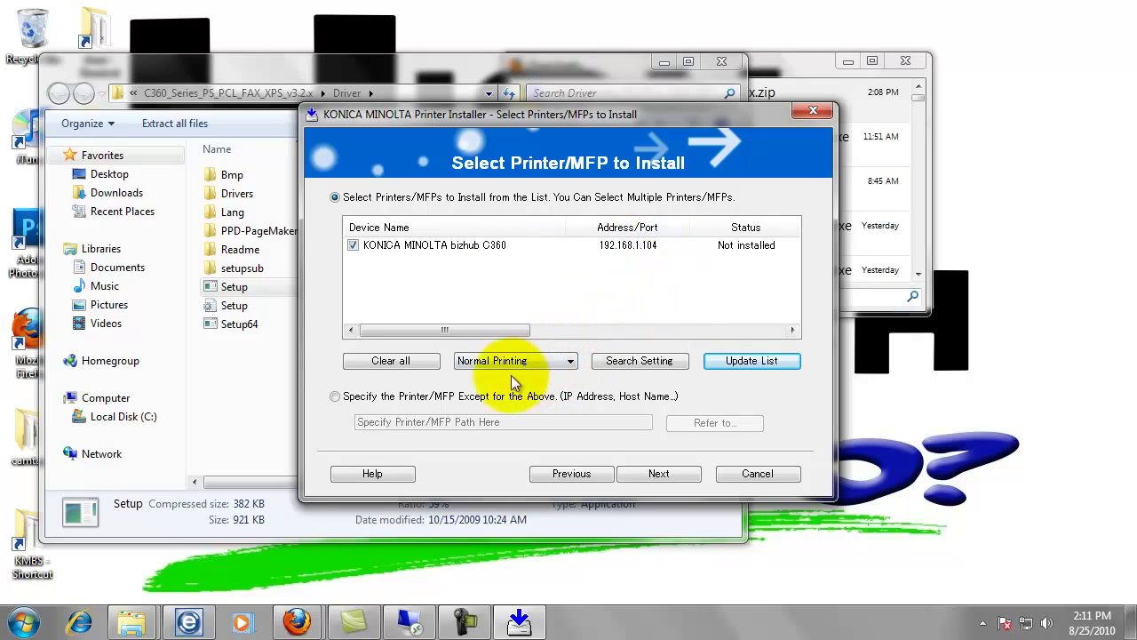
left_click(337, 397)
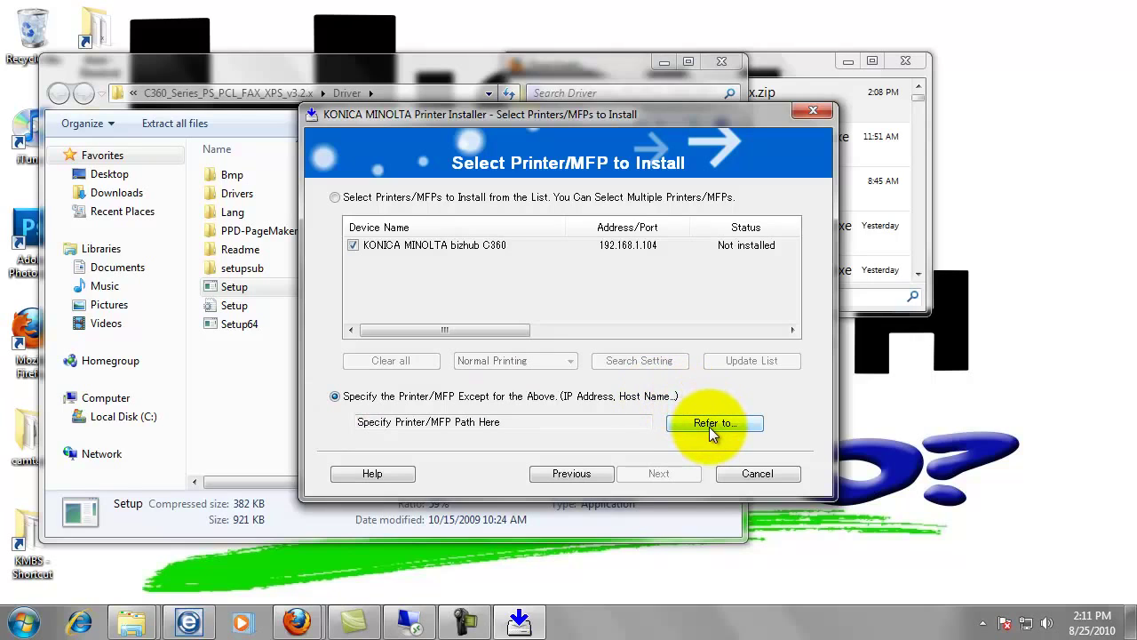
left_click(710, 424)
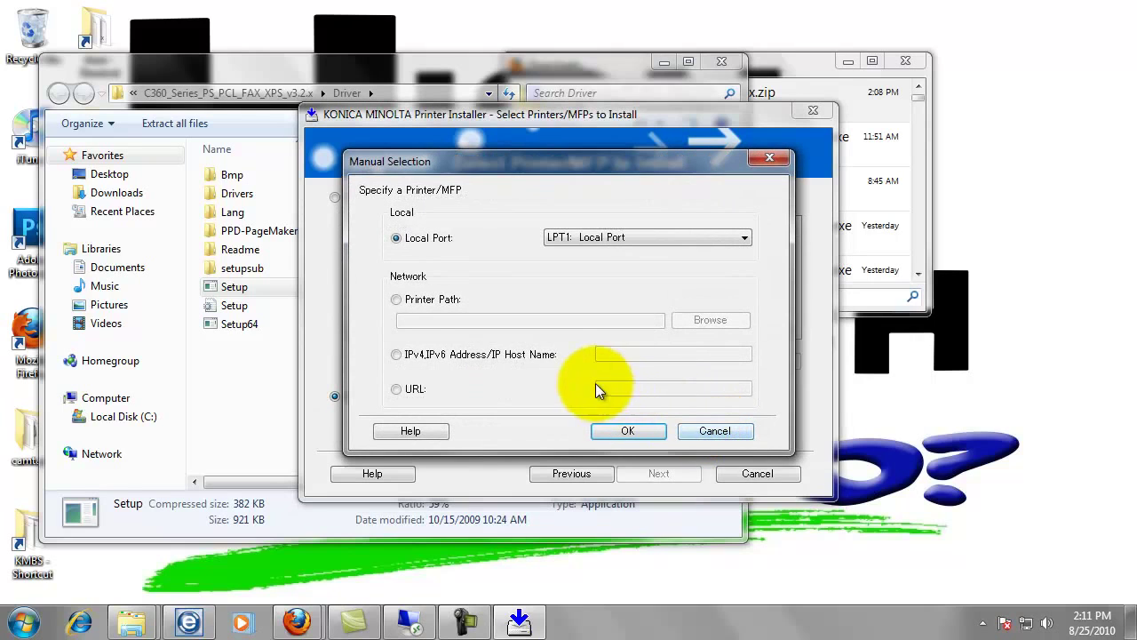
left_click(397, 355)
left_click(709, 353)
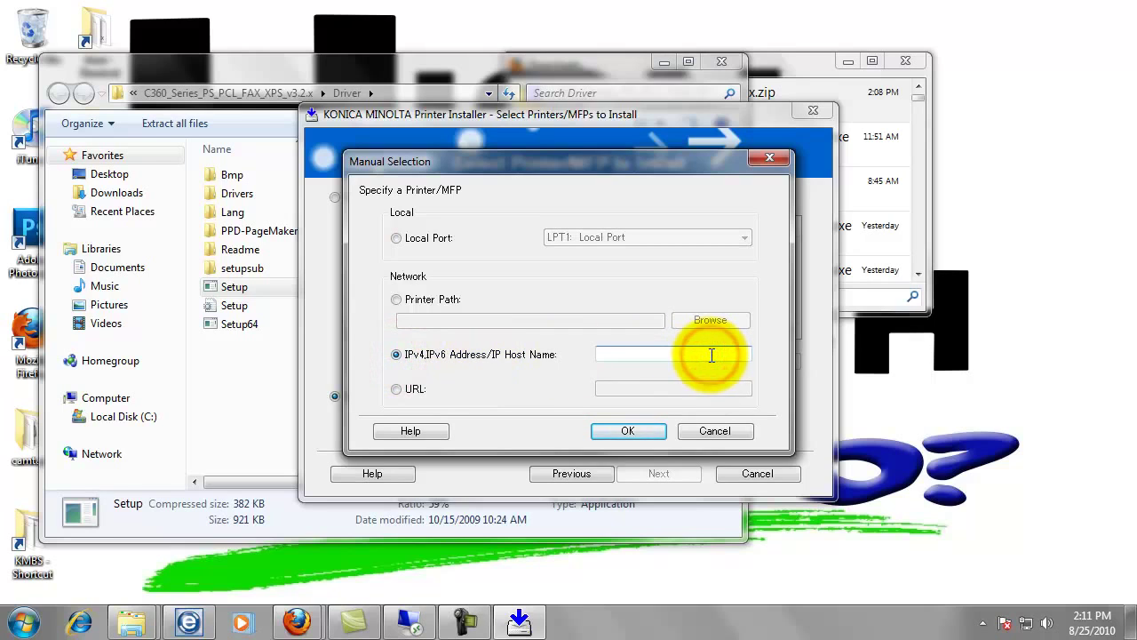
left_click(699, 431)
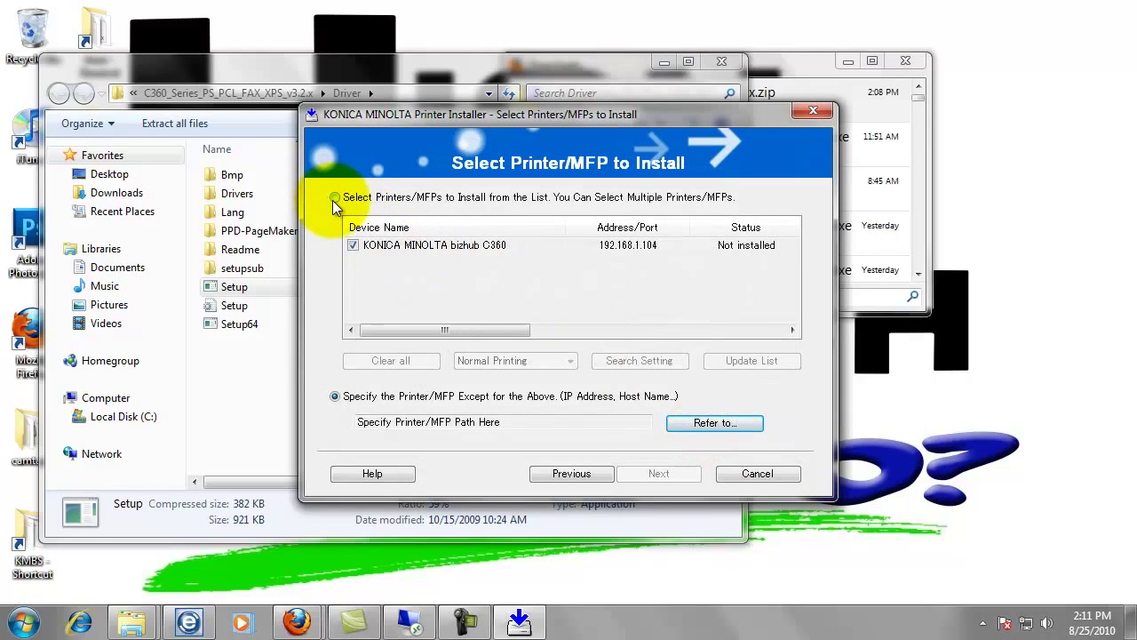
left_click(335, 198)
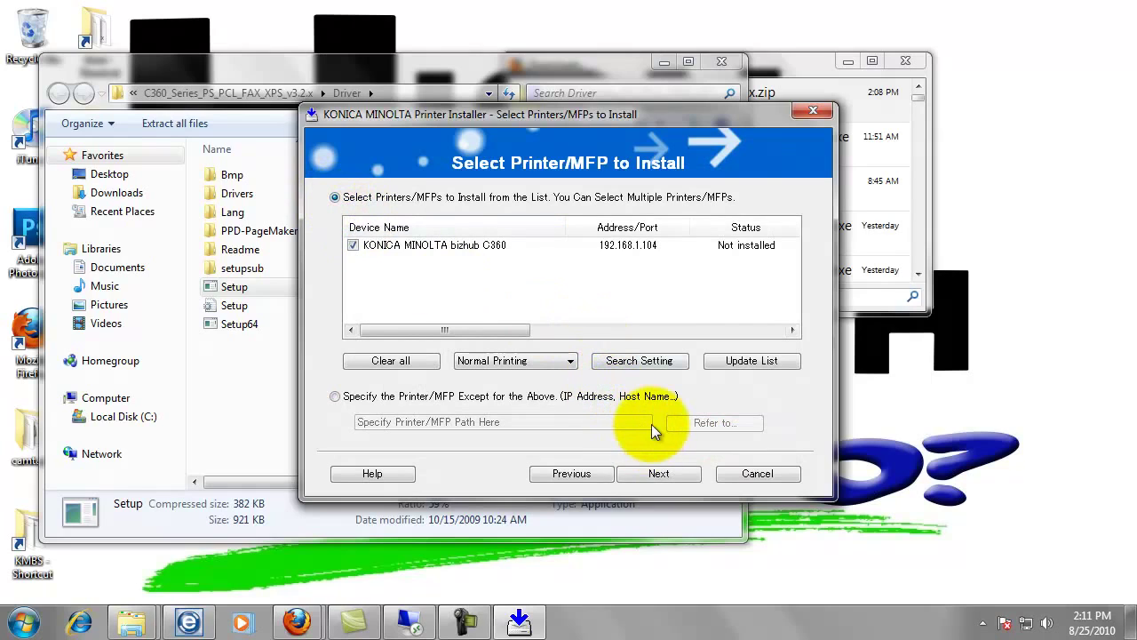
Install the C360 PS, PCL and XPS drivers, leave Print Setting unchanged, and finish
left_click(659, 473)
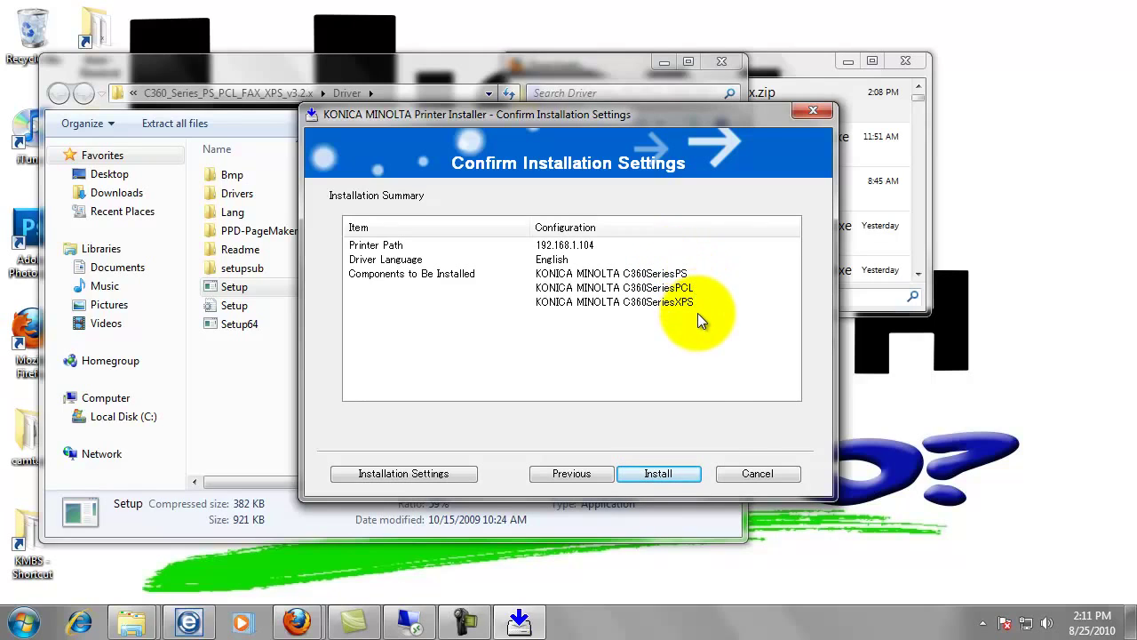
left_click(675, 474)
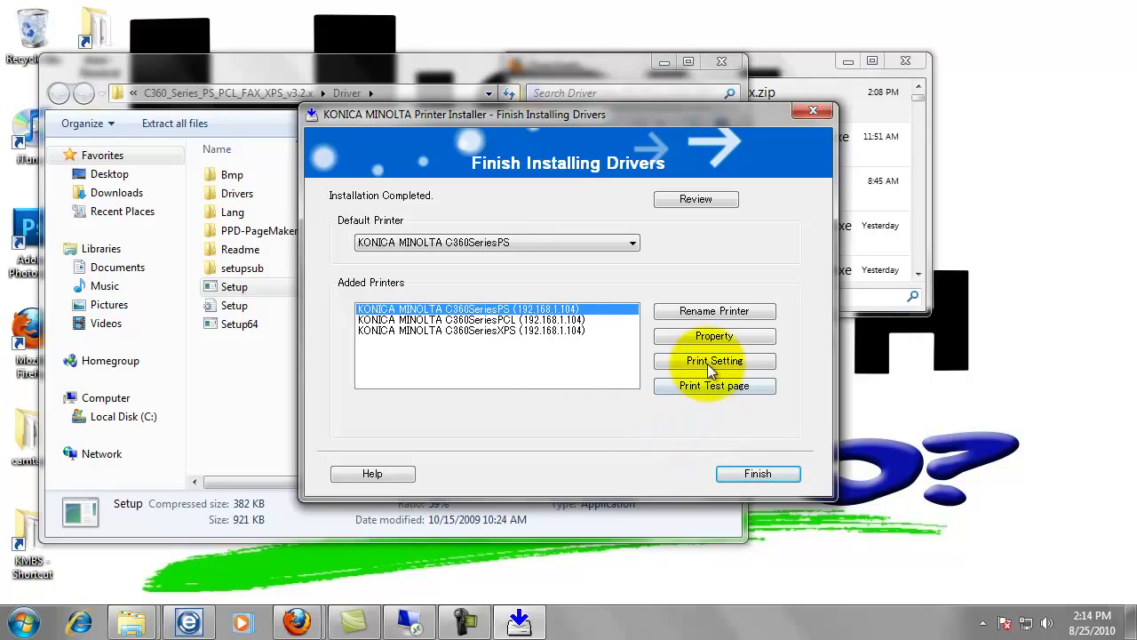
left_click(742, 364)
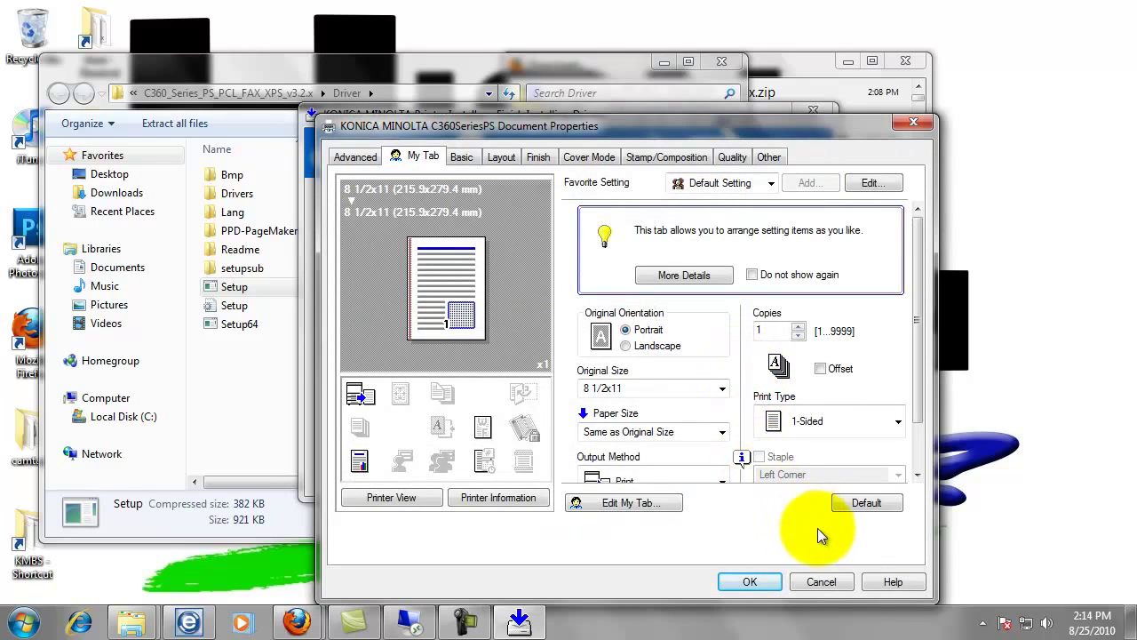
left_click(822, 581)
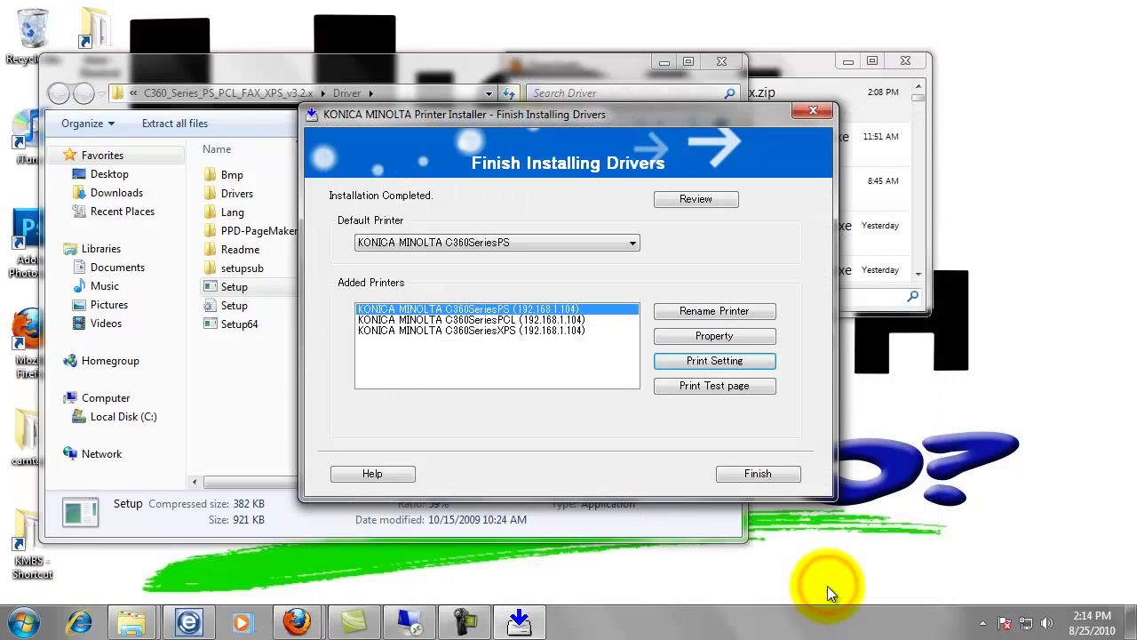
left_click(773, 475)
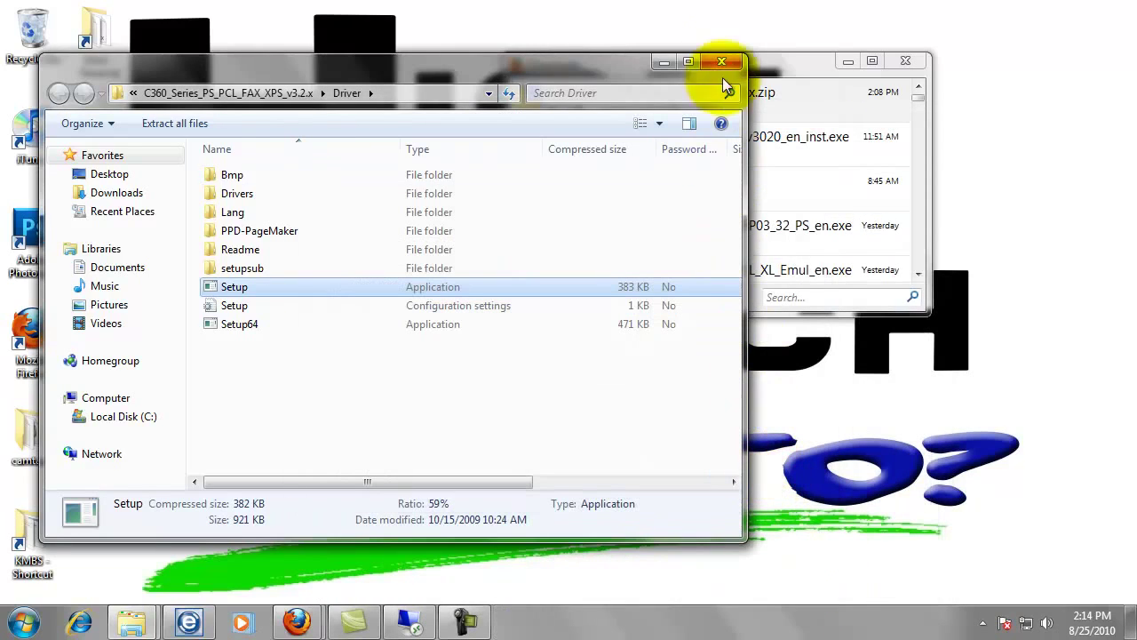
Close the Driver folder and open Devices and Printers, scrolling to the C360 printers
left_click(724, 63)
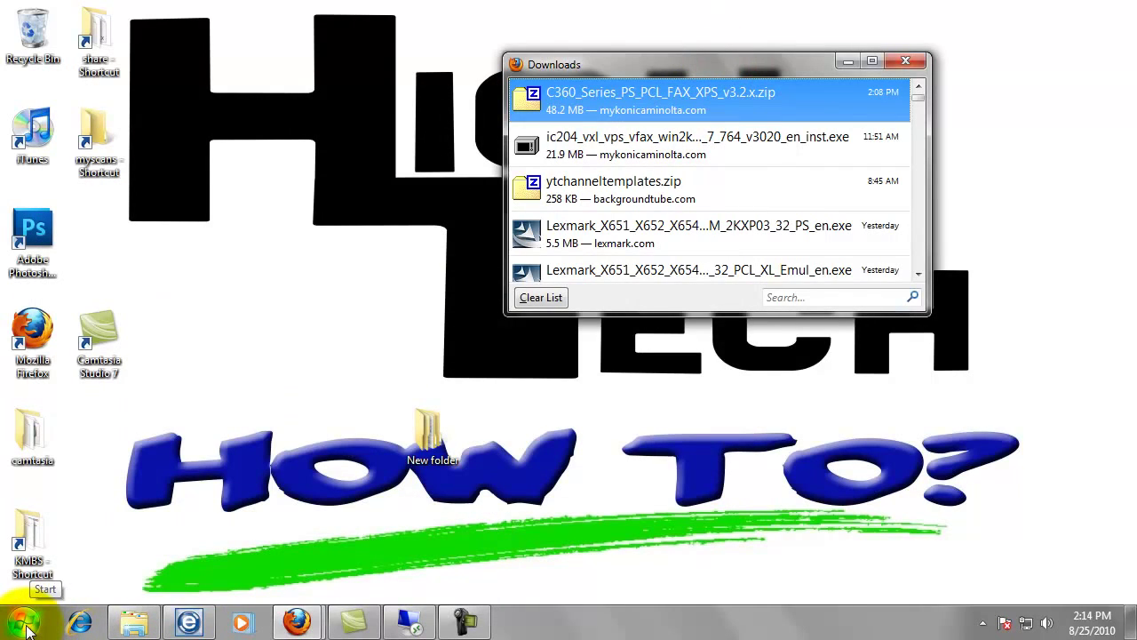
left_click(27, 629)
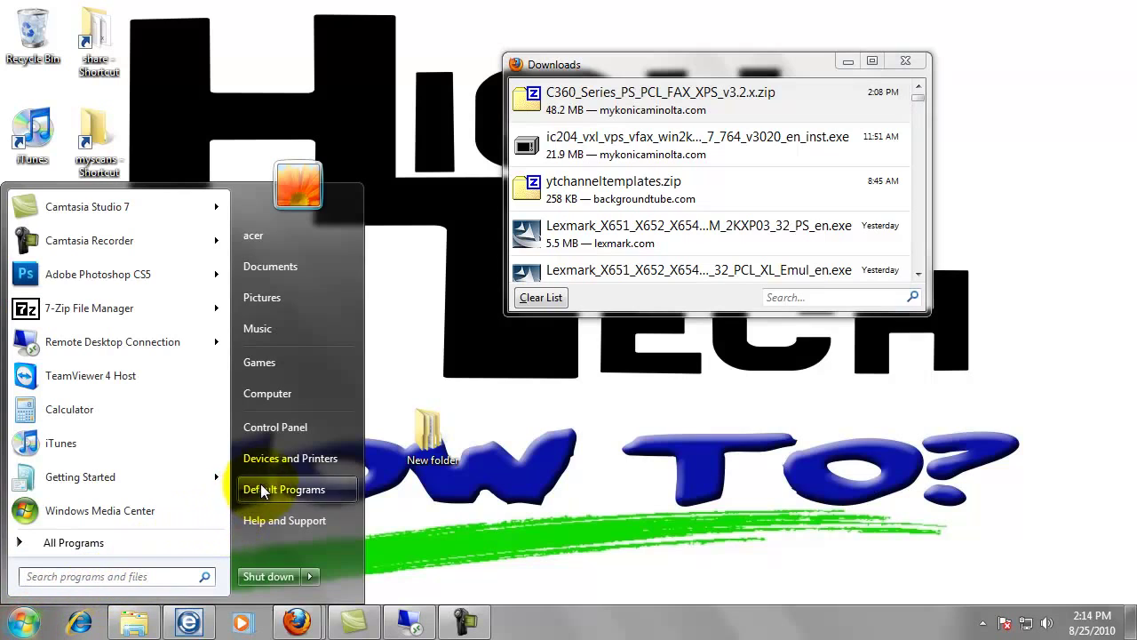
left_click(273, 460)
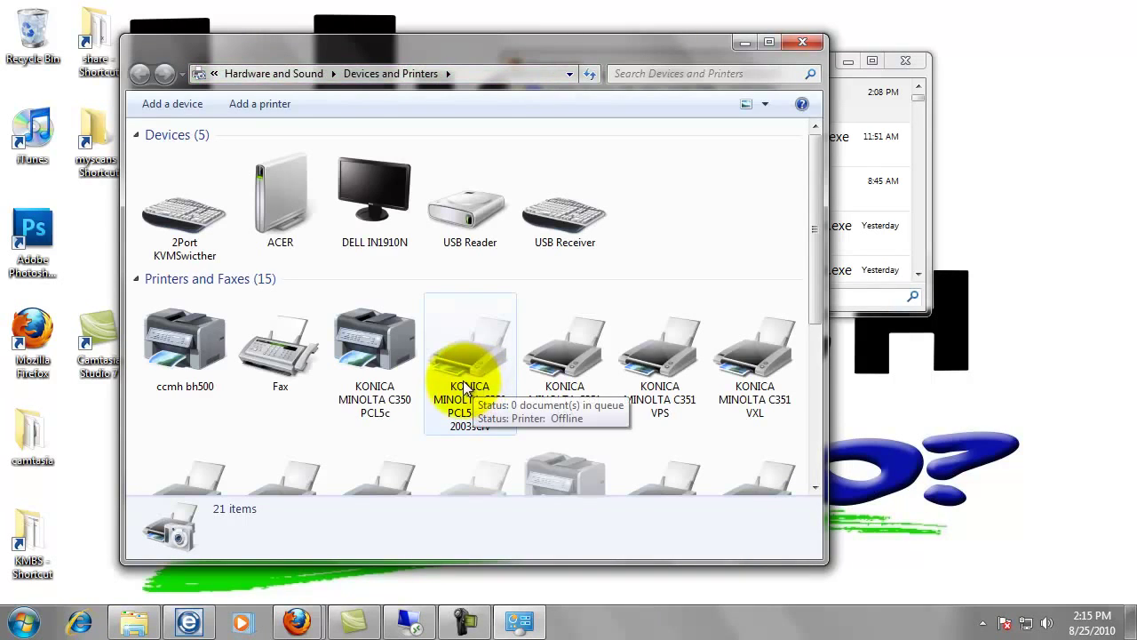
scroll(326, 379, "down", 1)
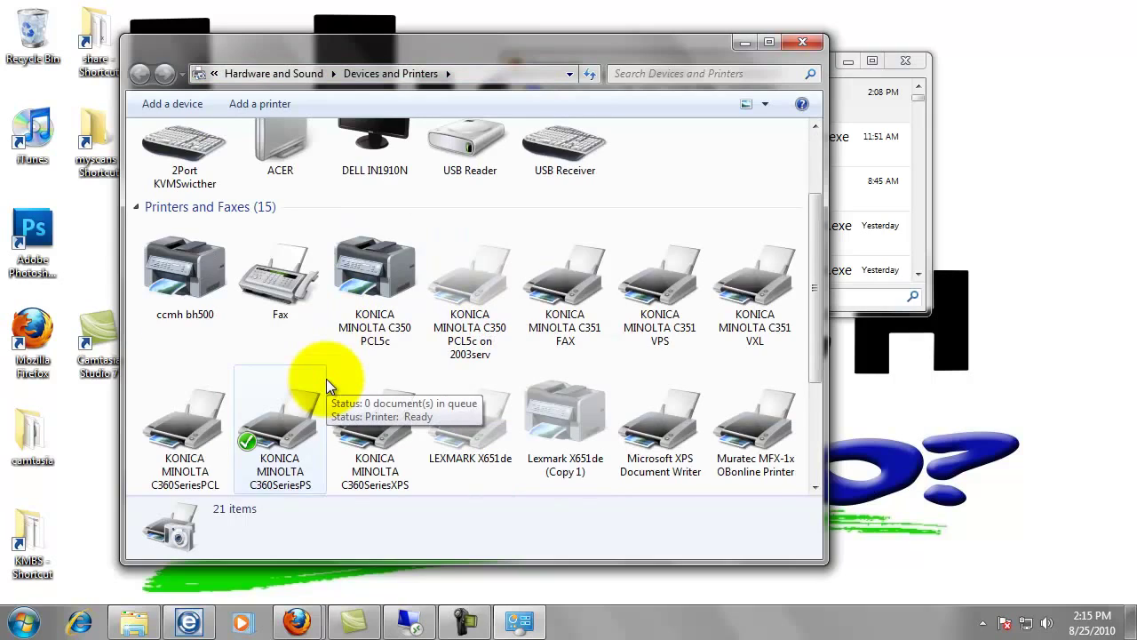
scroll(326, 379, "down", 2)
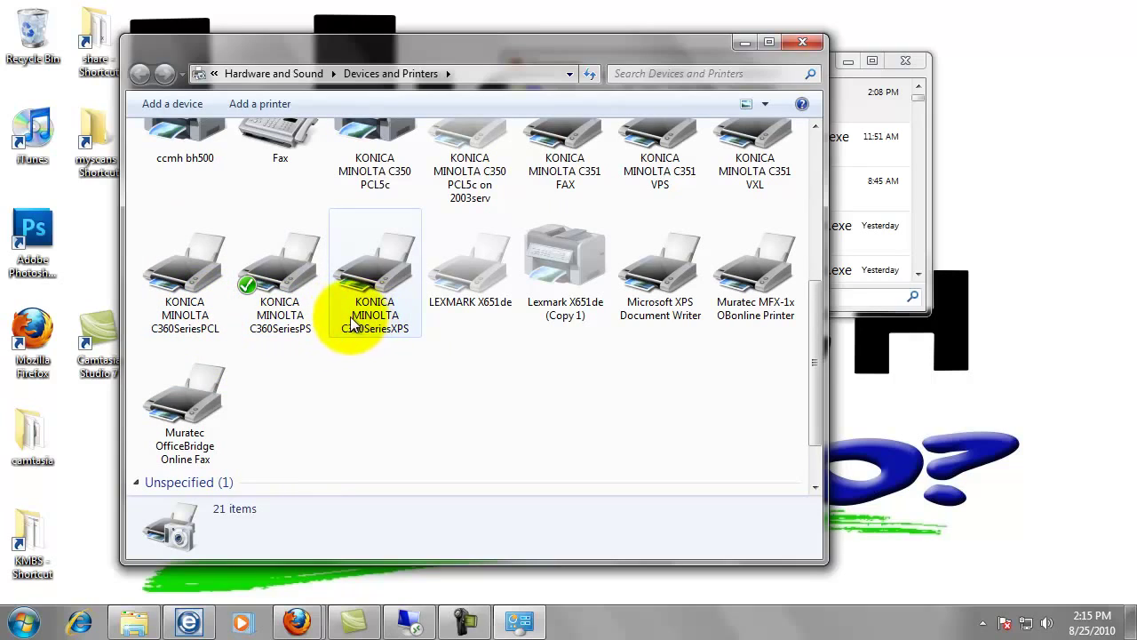
Set Select Color to Gray Scale in C360SeriesPS printing preferences and apply it
right_click(289, 303)
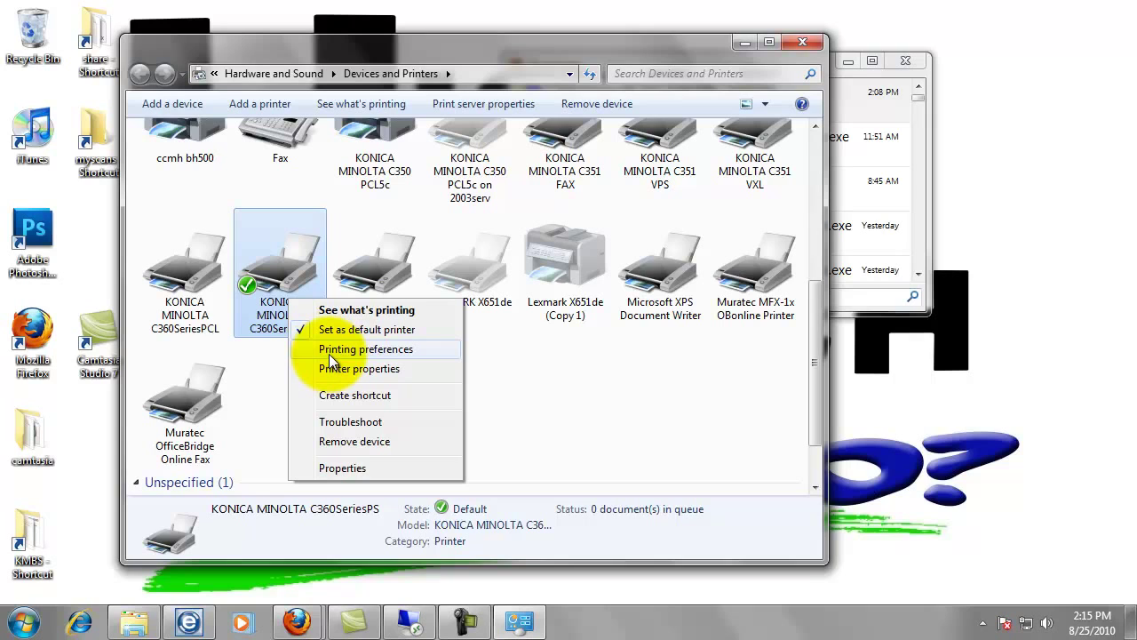
left_click(329, 351)
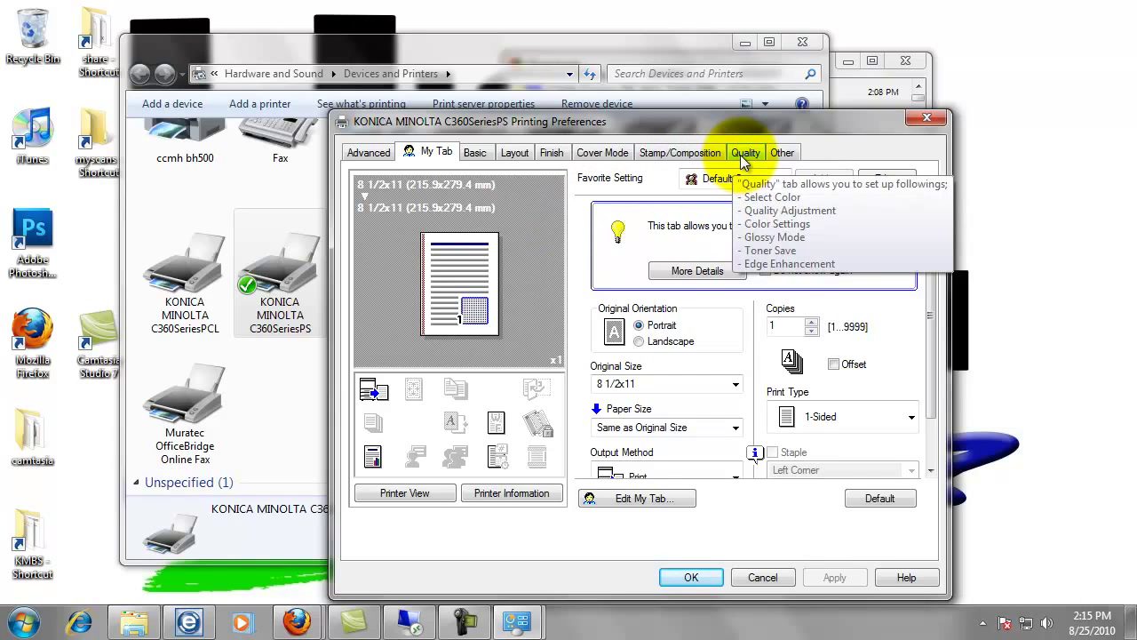
left_click(742, 153)
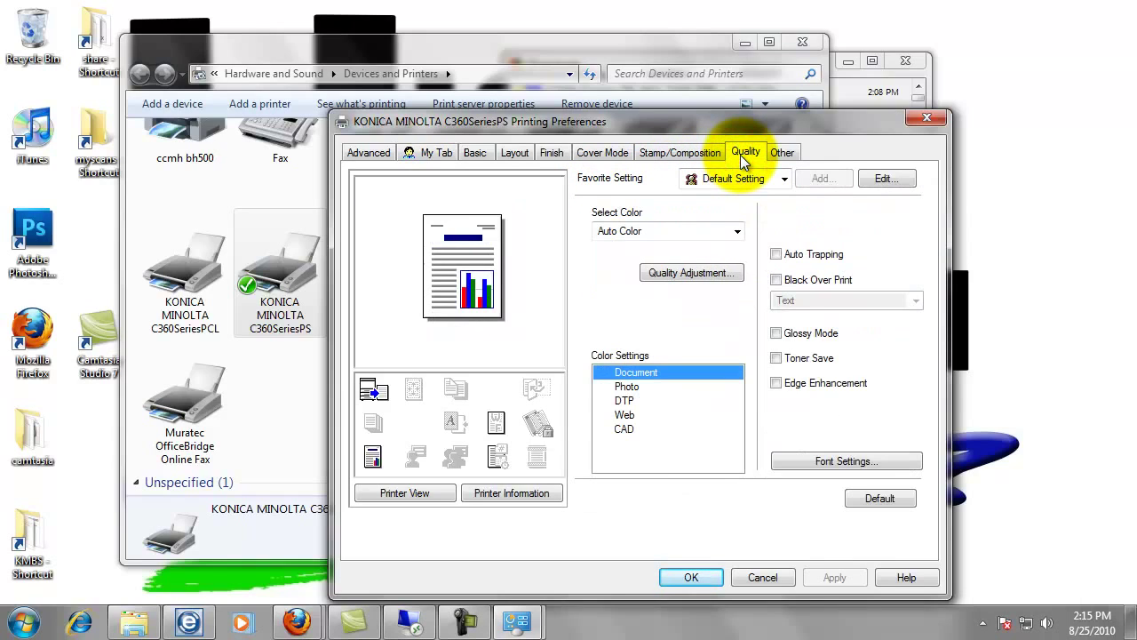
left_click(701, 233)
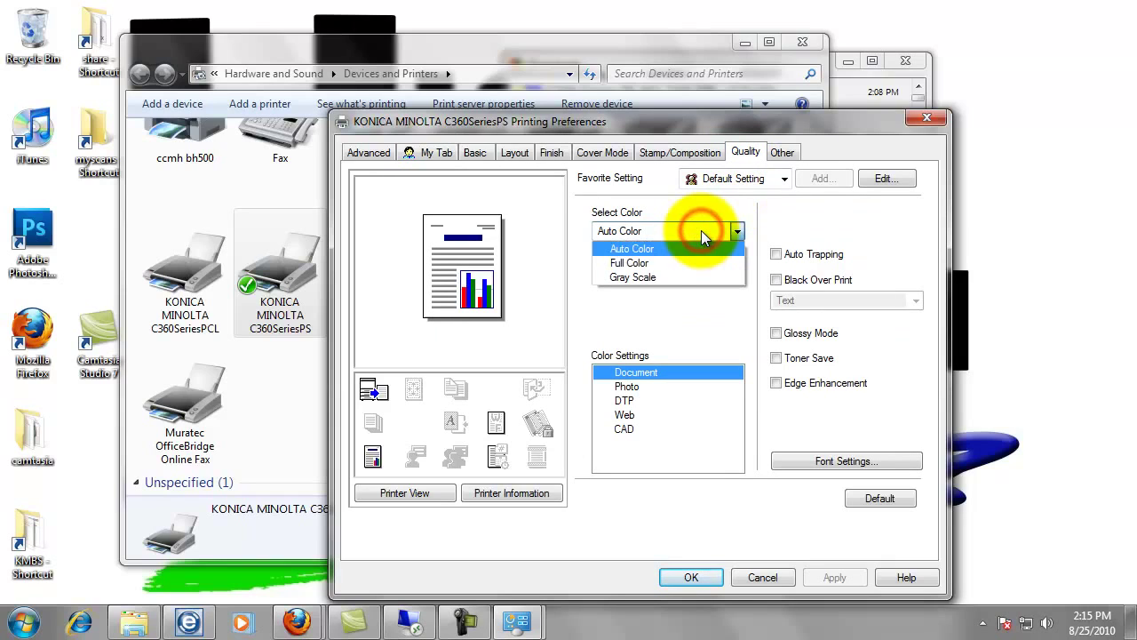
left_click(646, 276)
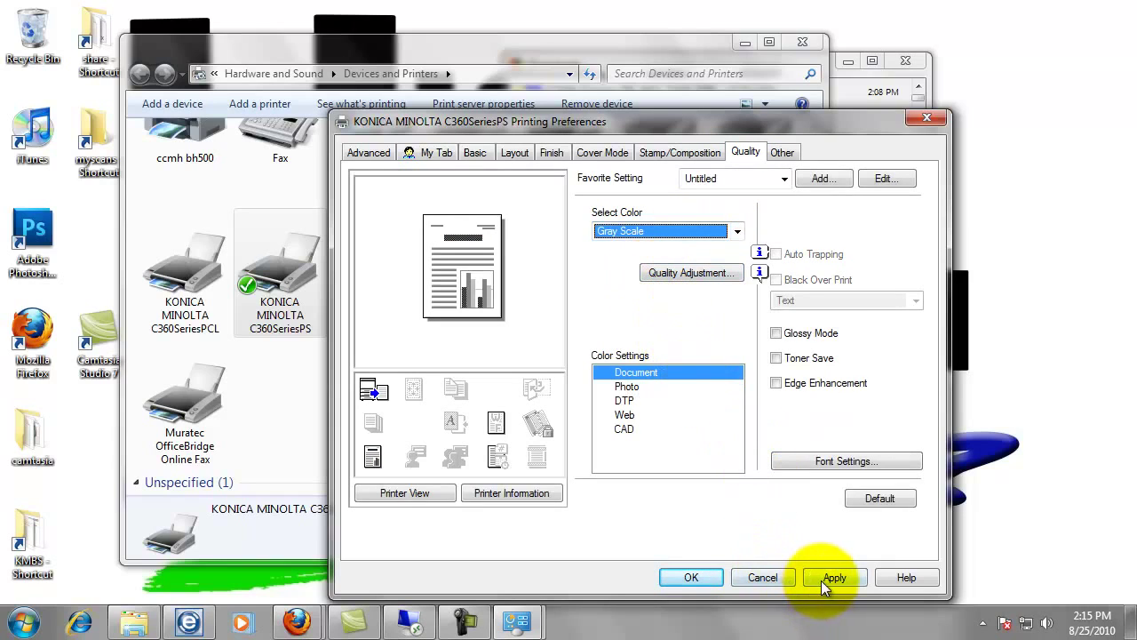
left_click(825, 581)
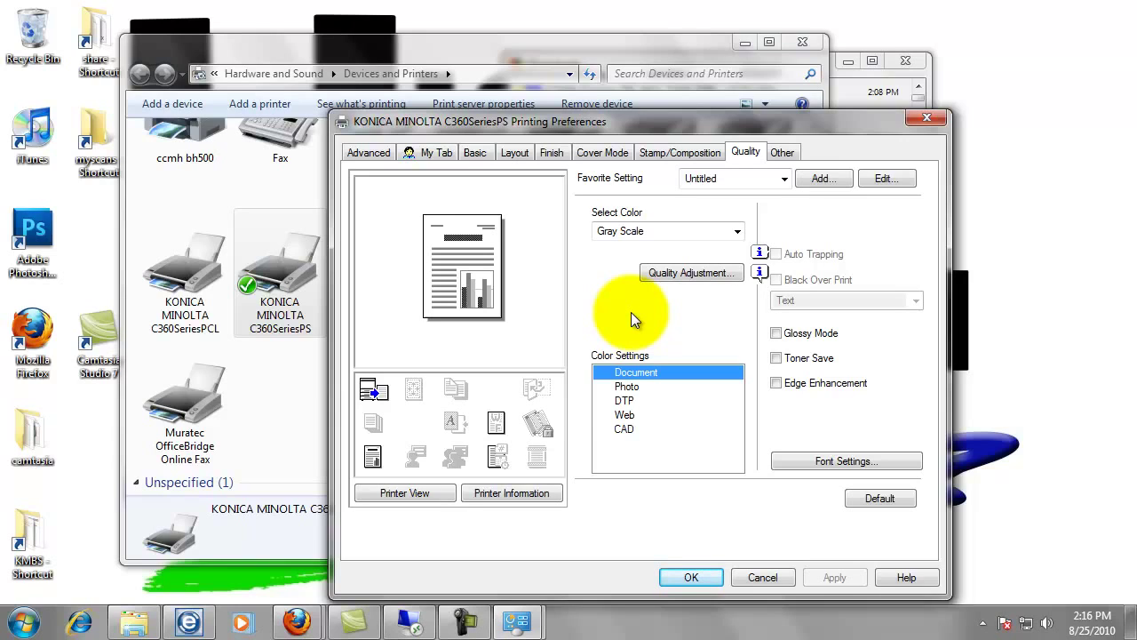
Leave Authentication/Account Track unchanged, then apply and close the C360SeriesPS printing preferences
left_click(478, 154)
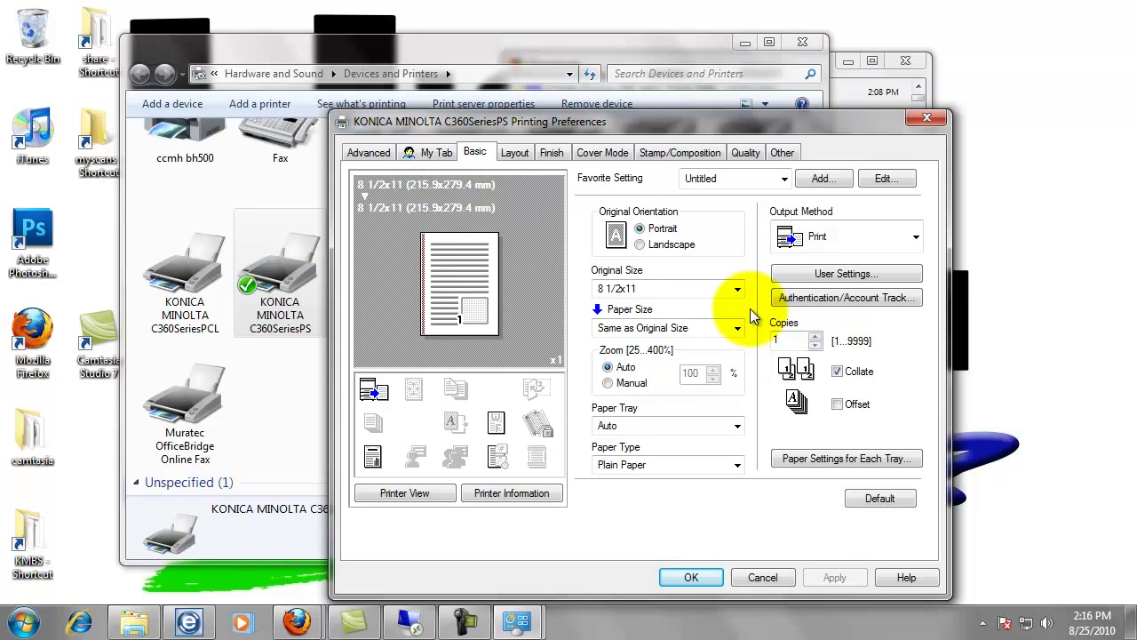
left_click(807, 301)
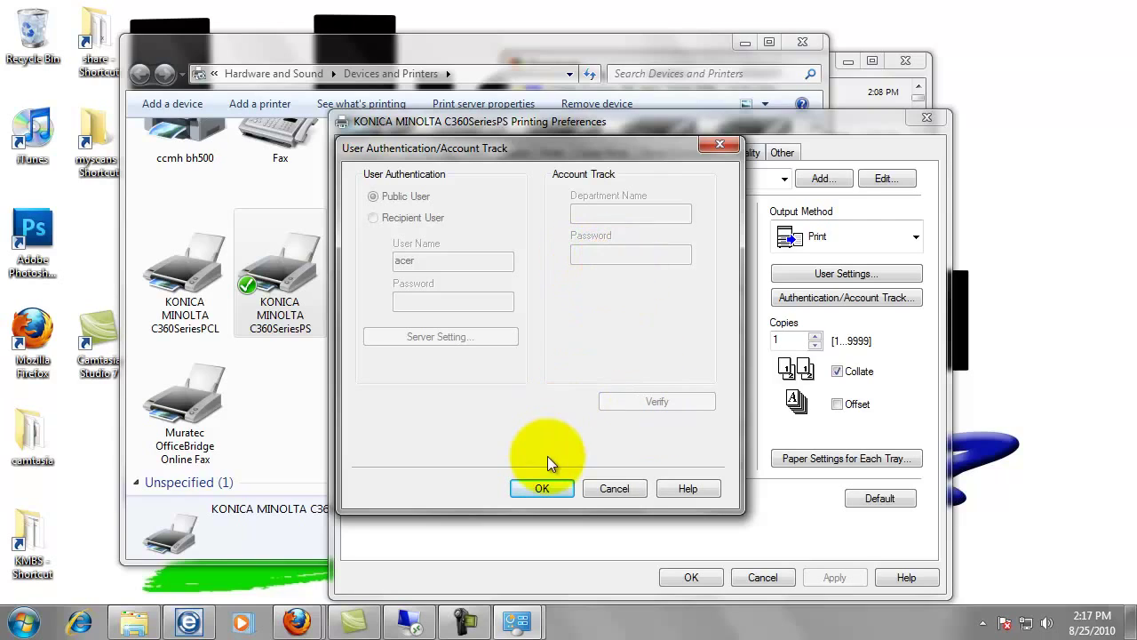
left_click(550, 486)
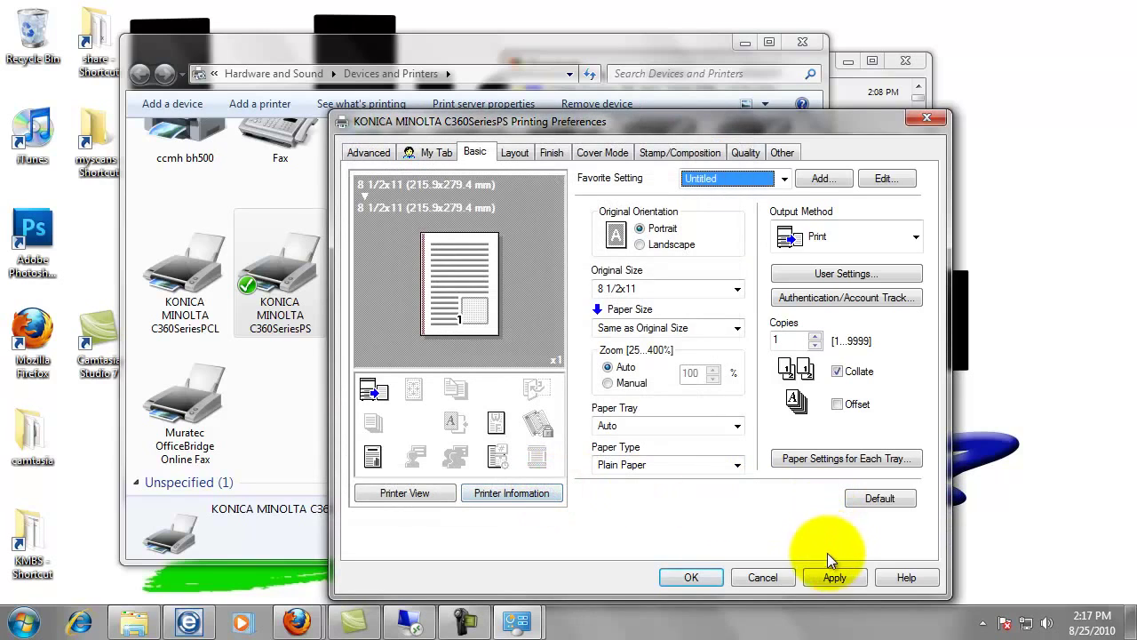
left_click(826, 574)
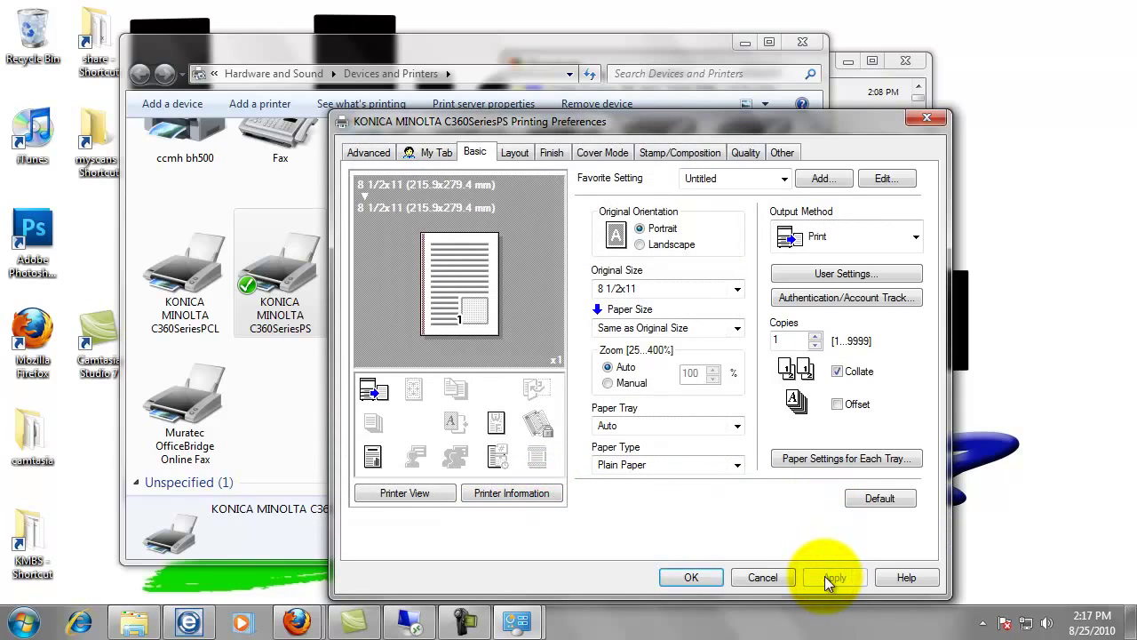
left_click(691, 577)
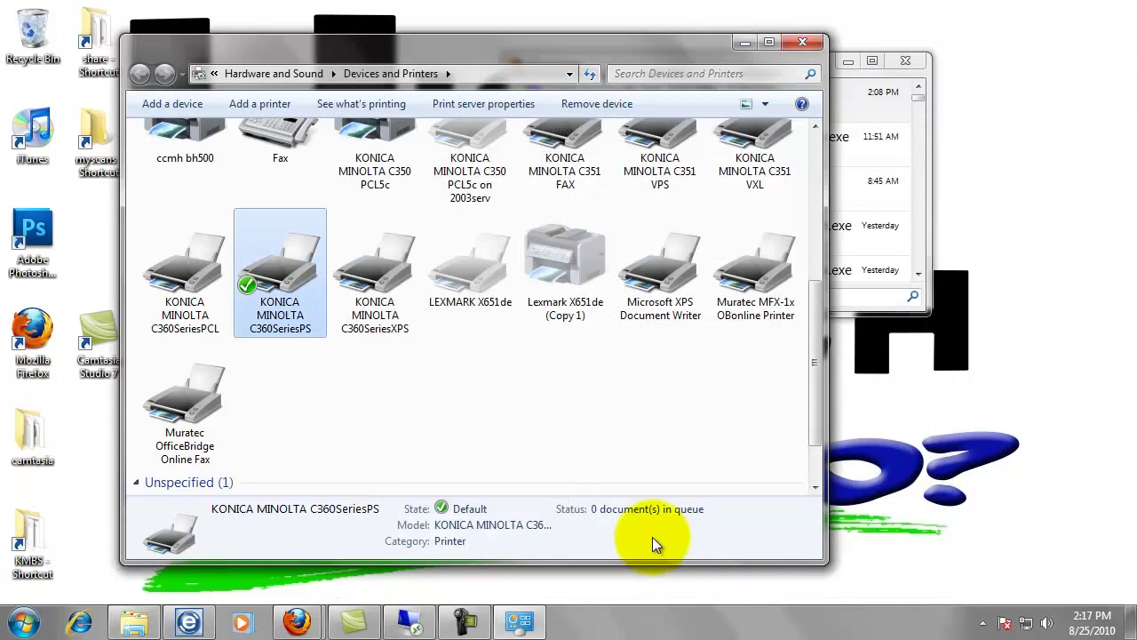